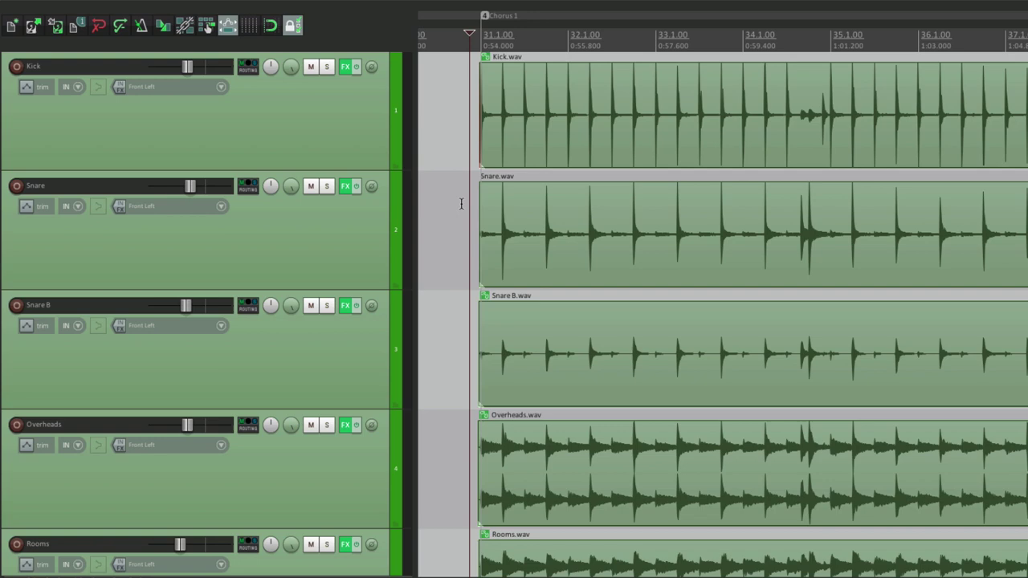
Step: Solo the Snare track and play it back briefly to hear it
{"action": "left_click", "coordinate": [325, 186]}
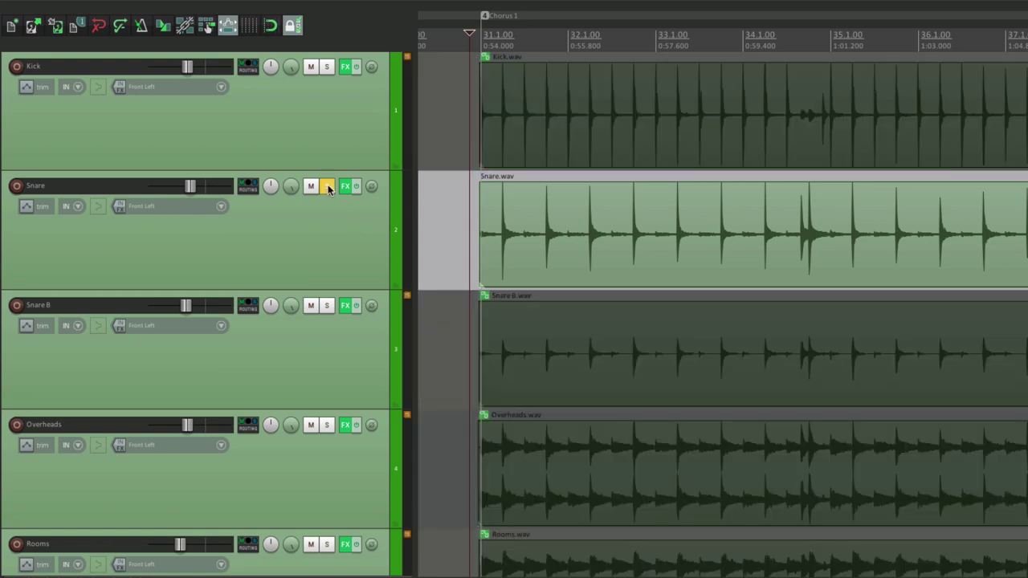
{"action": "key", "text": "space"}
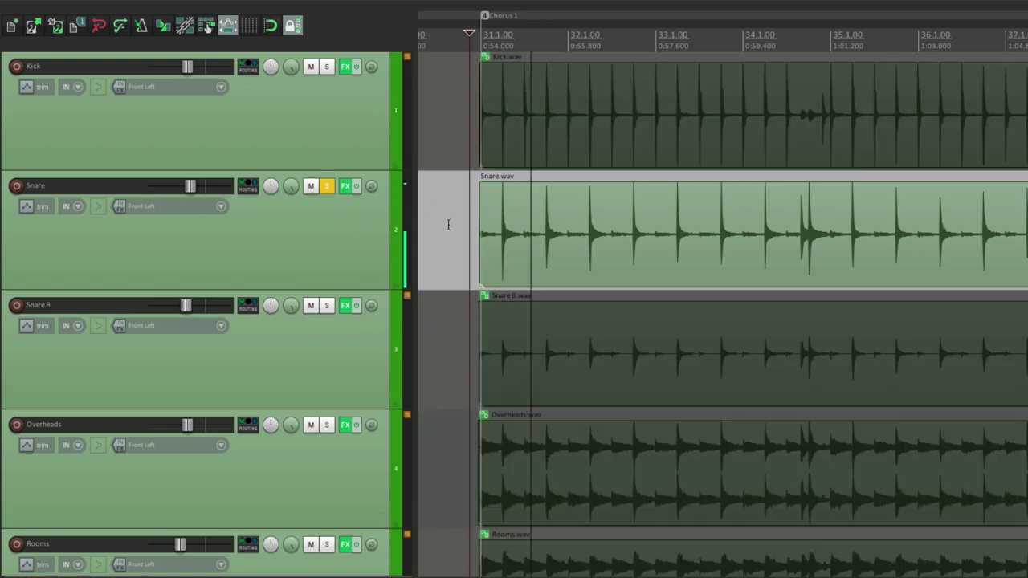
{"action": "key", "text": "space"}
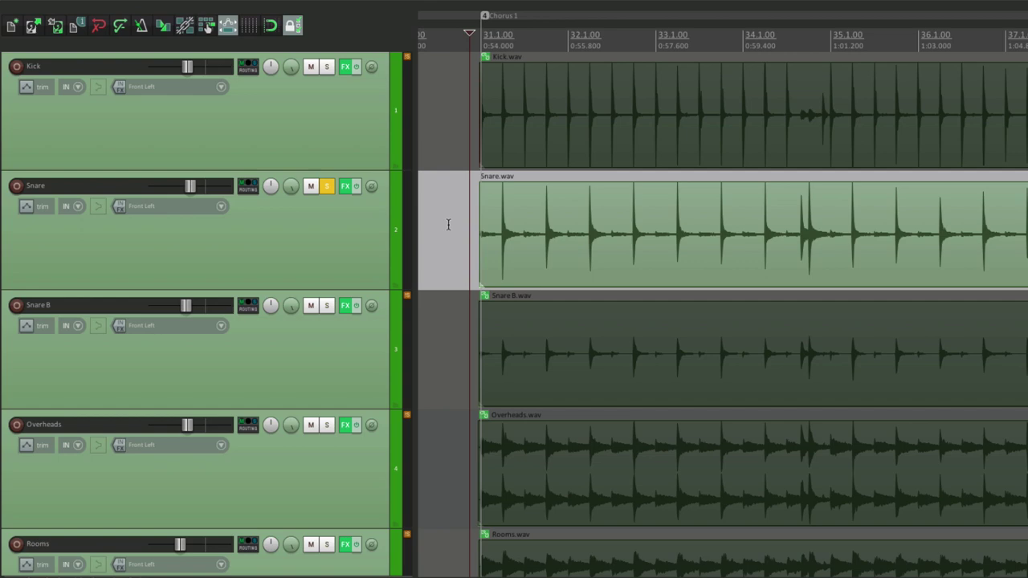
Step: Review the Snare track's ReaComp and ReaEQ settings in its effects chain
{"action": "left_click", "coordinate": [346, 186]}
{"action": "left_click", "coordinate": [504, 76]}
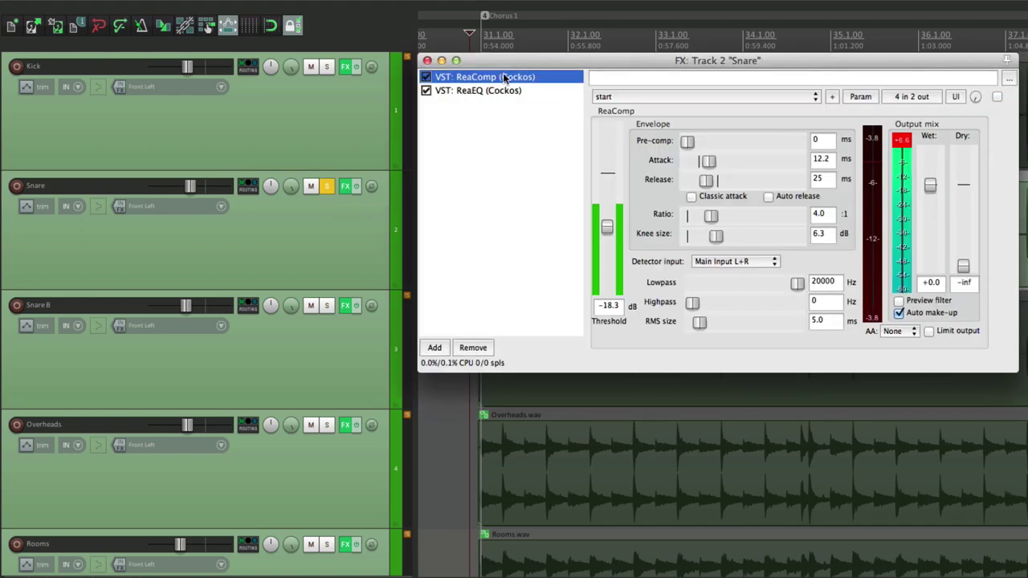
{"action": "left_click", "coordinate": [522, 90]}
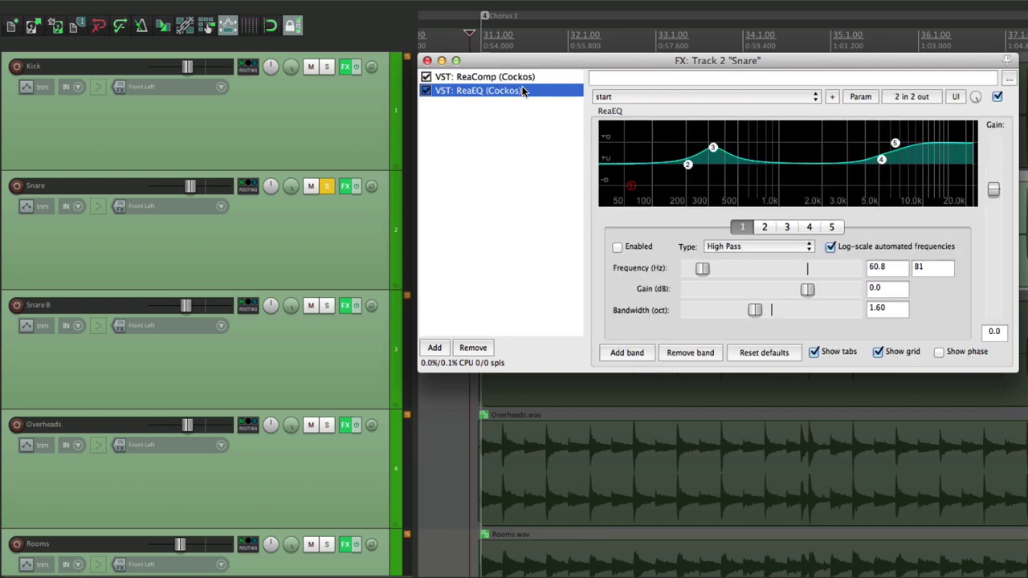
{"action": "left_click", "coordinate": [427, 61]}
Step: Unsolo the Snare, duplicate it as track 3, and reselect the original Snare
{"action": "left_click", "coordinate": [326, 186]}
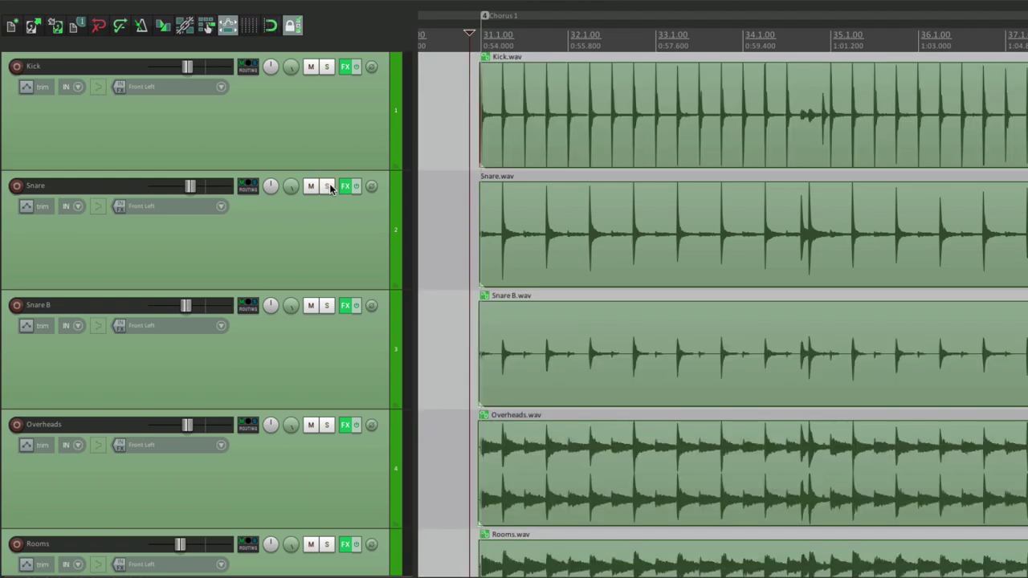
{"action": "right_click", "coordinate": [331, 230]}
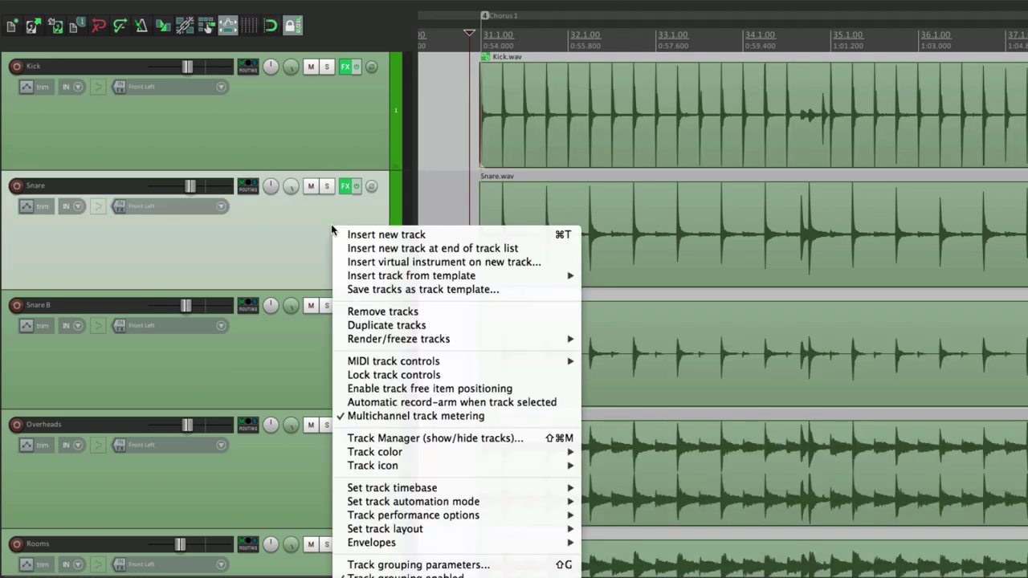
{"action": "left_click", "coordinate": [339, 327]}
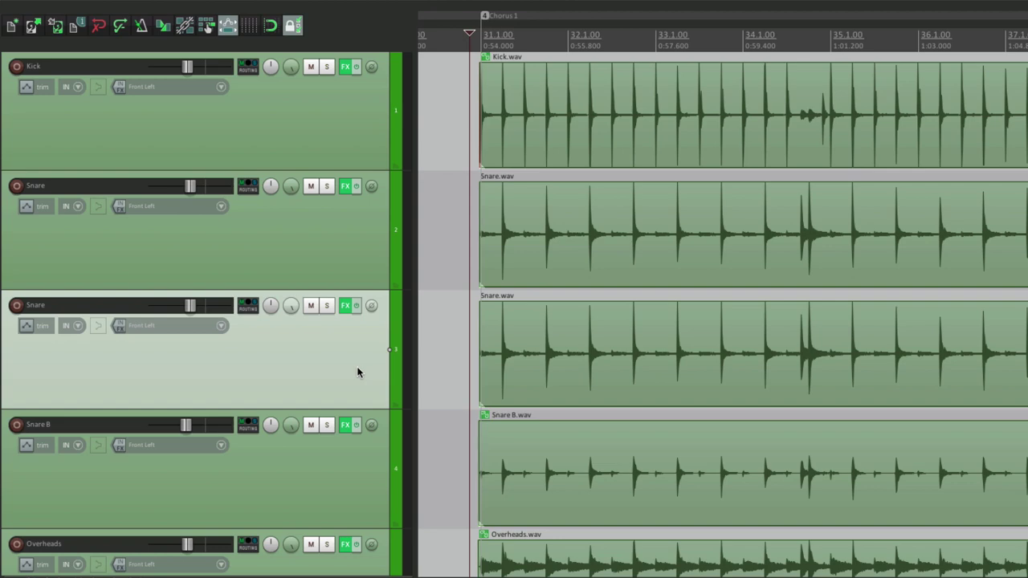
{"action": "left_click", "coordinate": [340, 282]}
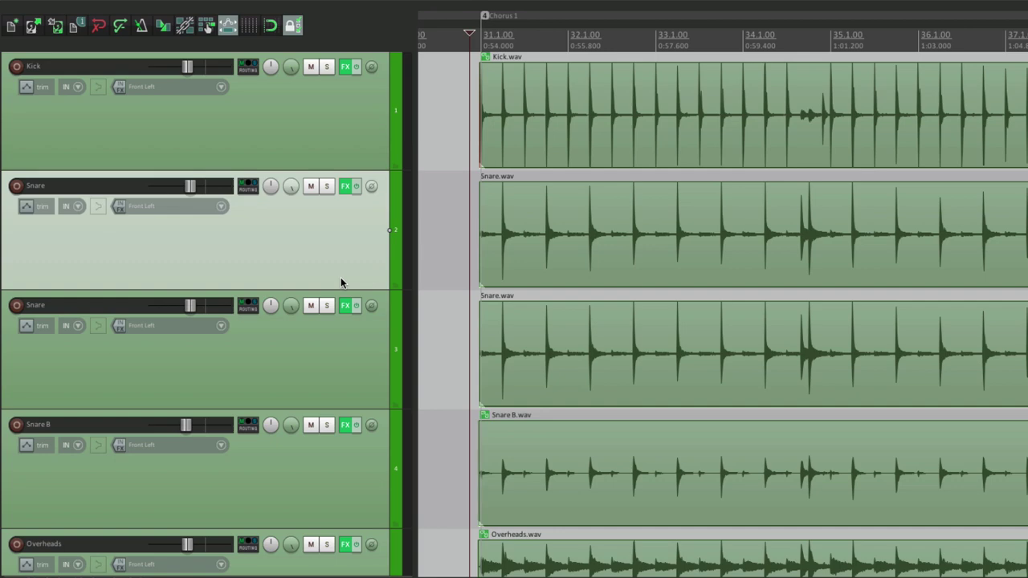
Step: Leave the original Snare (track 2) muted and its track 3 duplicate audible
{"action": "key", "text": "F5"}
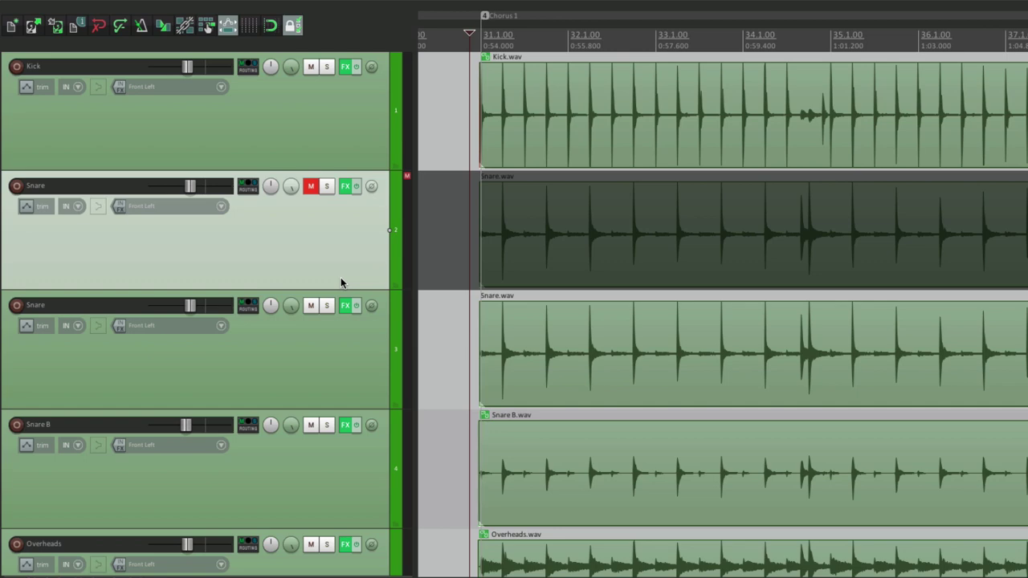
{"action": "key", "text": "F5"}
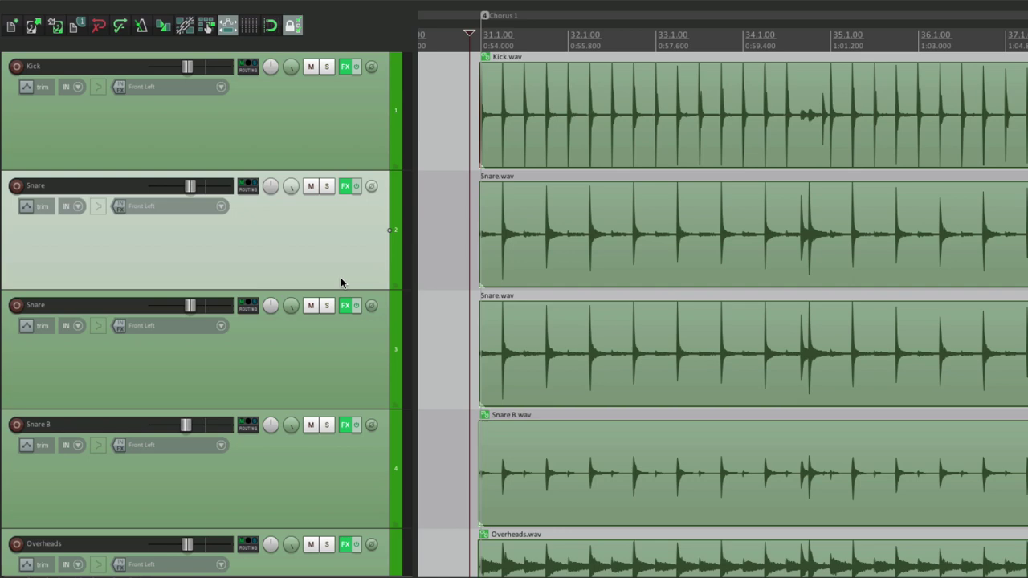
{"action": "left_click", "coordinate": [310, 306]}
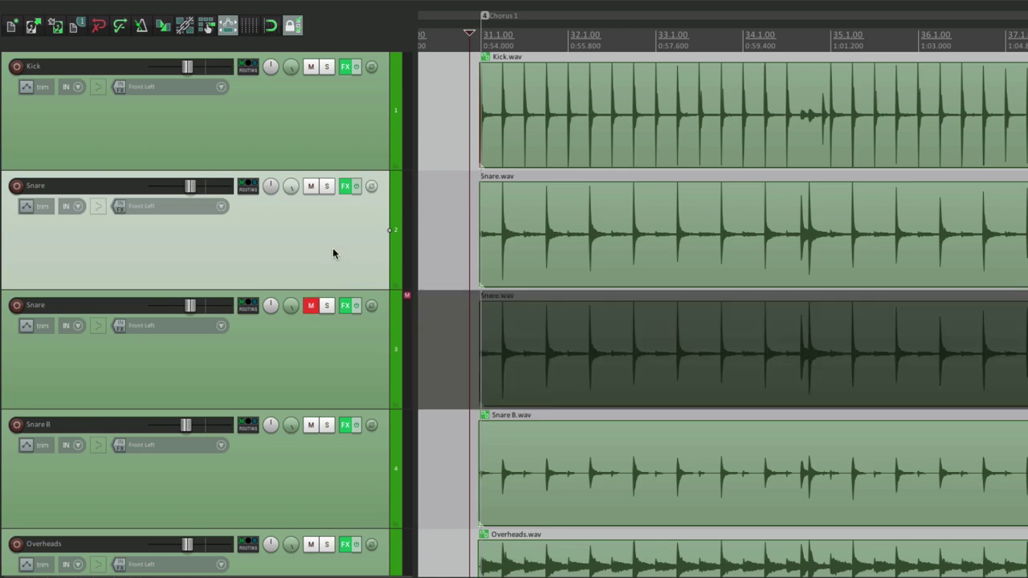
{"action": "left_click", "coordinate": [308, 347], "text": "ctrl"}
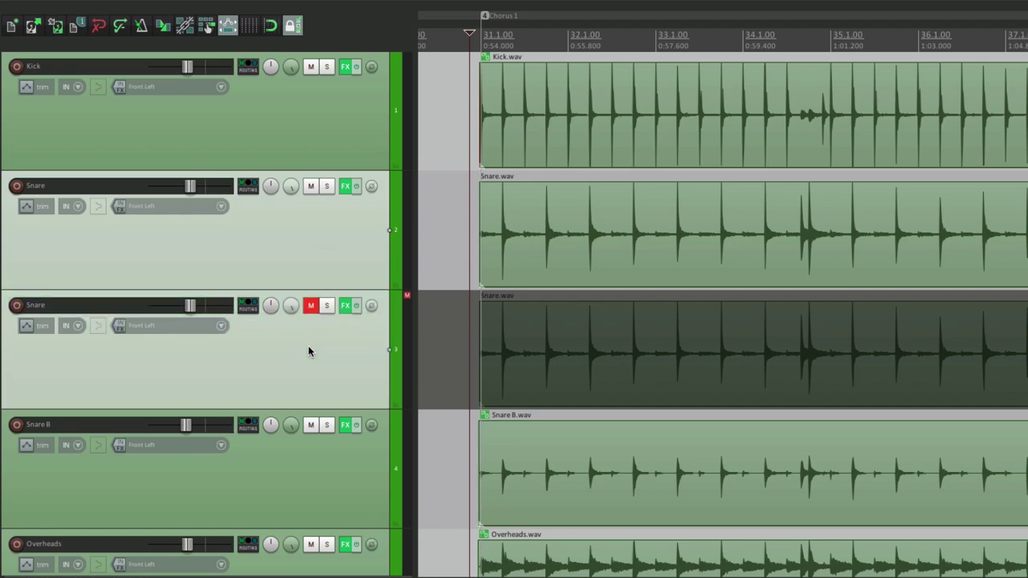
{"action": "key", "text": "ctrl+z"}
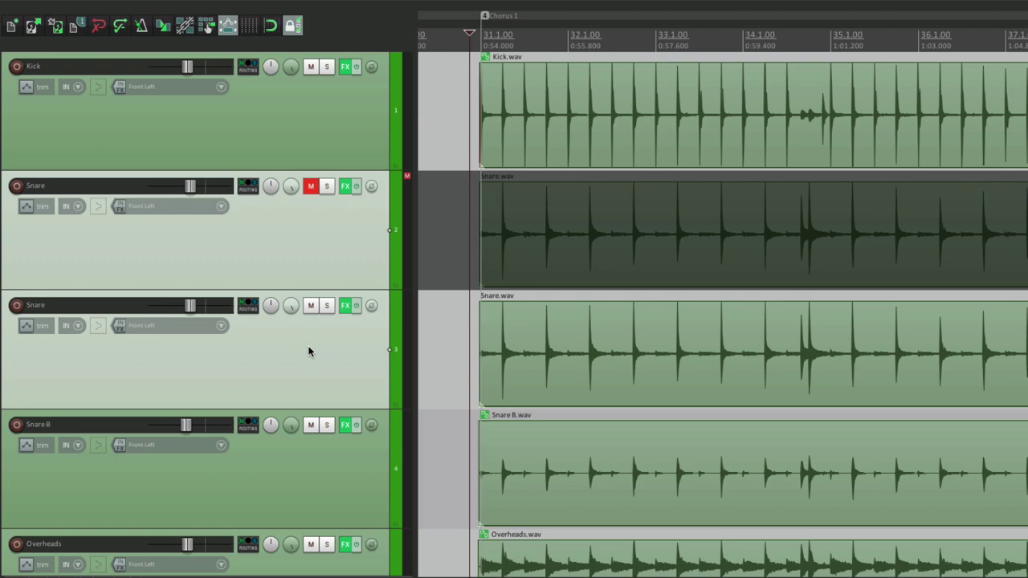
Step: Remove ReaEQ and ReaComp from the duplicate Snare's effects chain, leaving it empty
{"action": "left_click", "coordinate": [343, 308]}
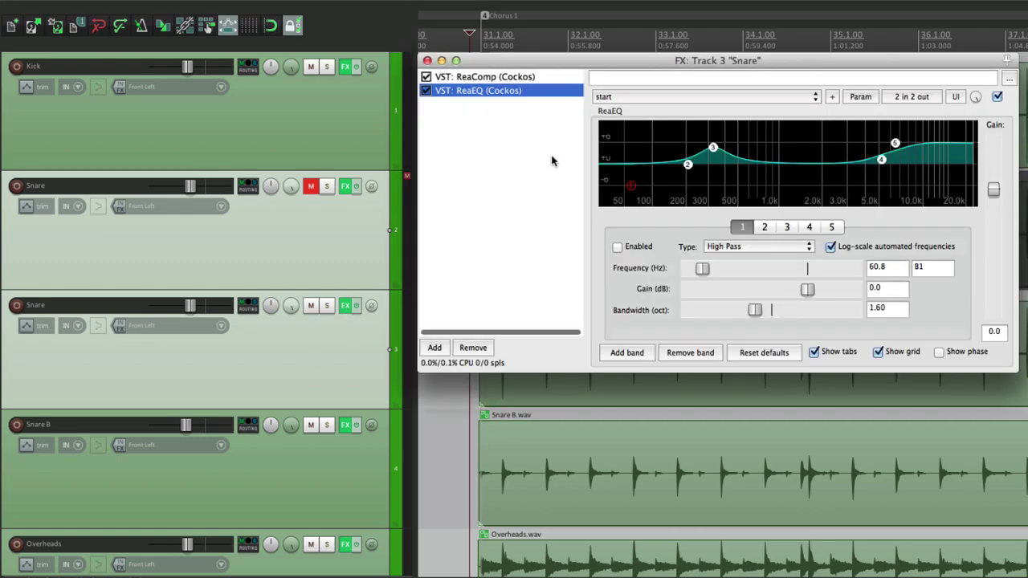
{"action": "left_click", "coordinate": [473, 347]}
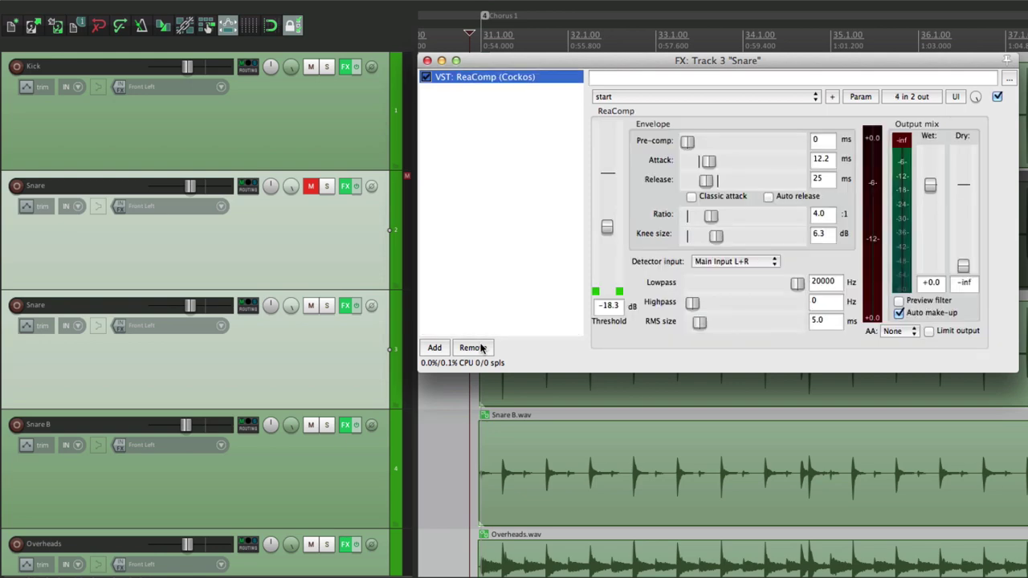
{"action": "left_click", "coordinate": [473, 347]}
{"action": "left_click", "coordinate": [427, 60]}
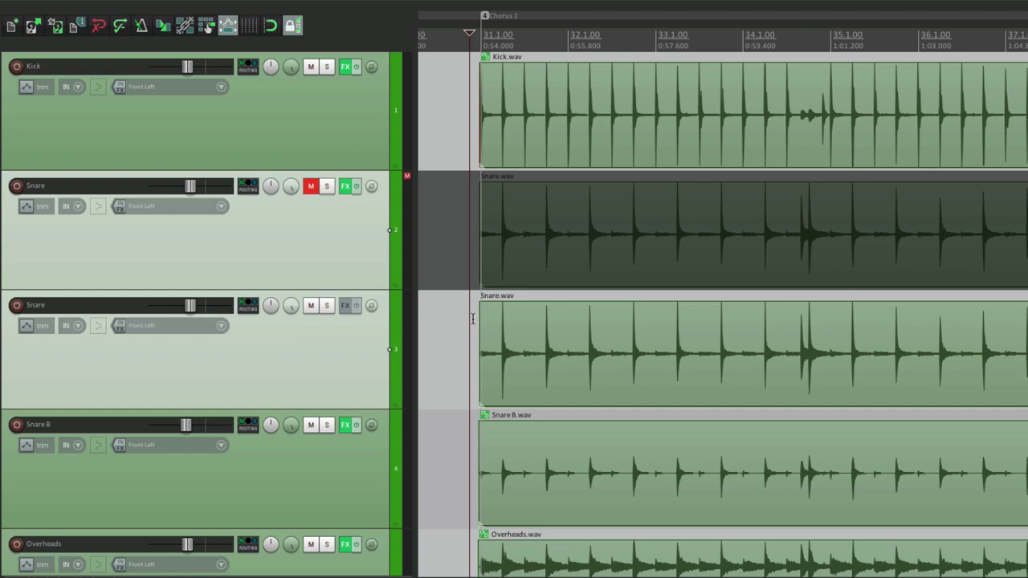
Step: Audition the unprocessed Snare copy, then swap mutes so the processed original plays
{"action": "key", "text": "space"}
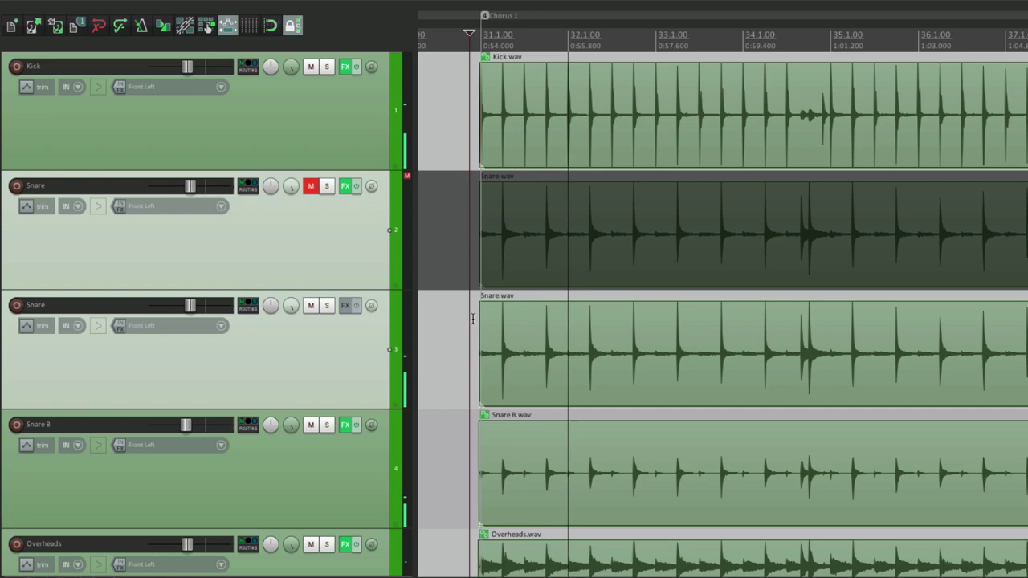
{"action": "key", "text": "space"}
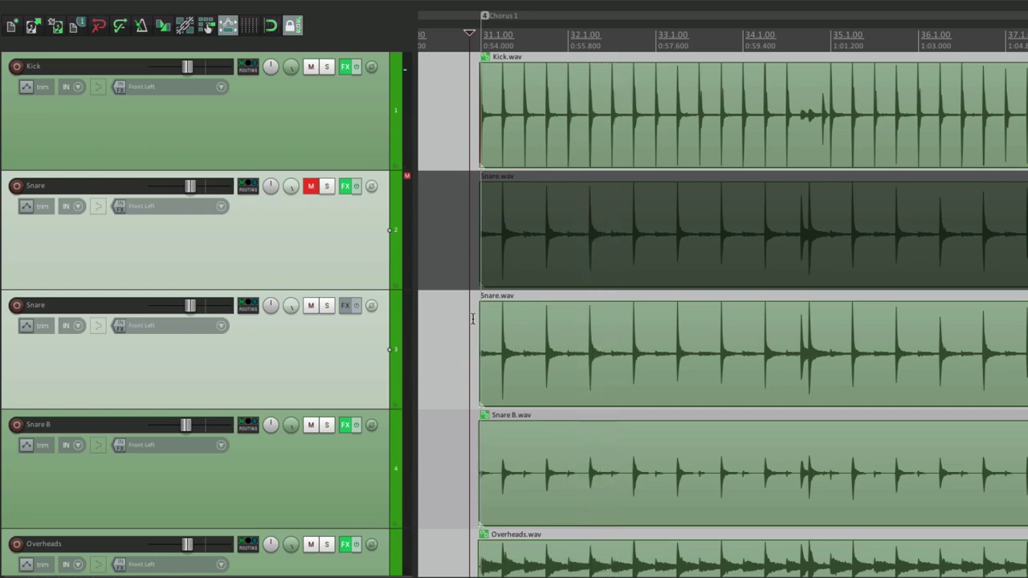
{"action": "key", "text": "F5"}
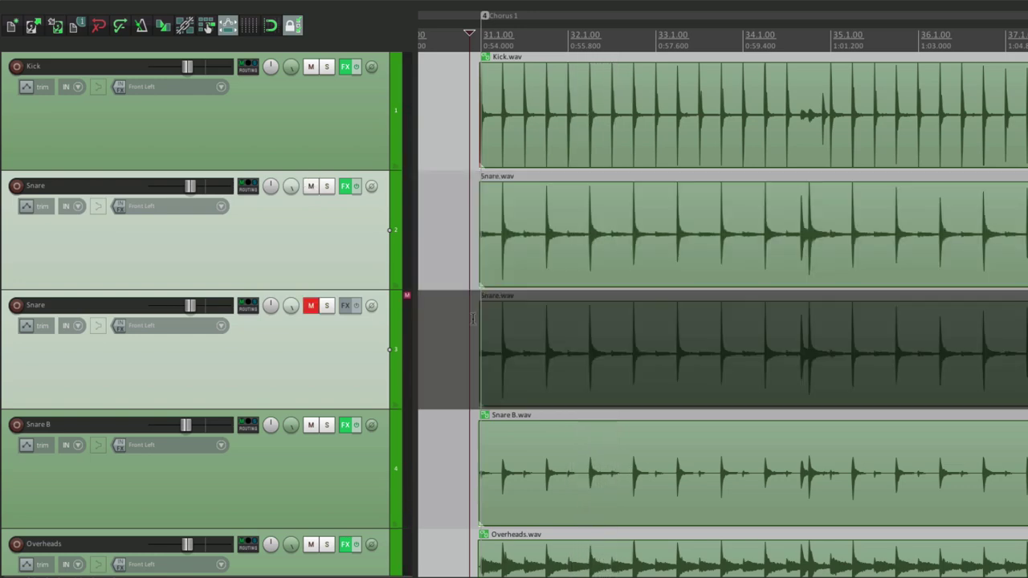
Step: Glance at the original Snare's effects and play back the processed snare
{"action": "left_click", "coordinate": [345, 187]}
{"action": "left_click", "coordinate": [427, 60]}
{"action": "key", "text": "space"}
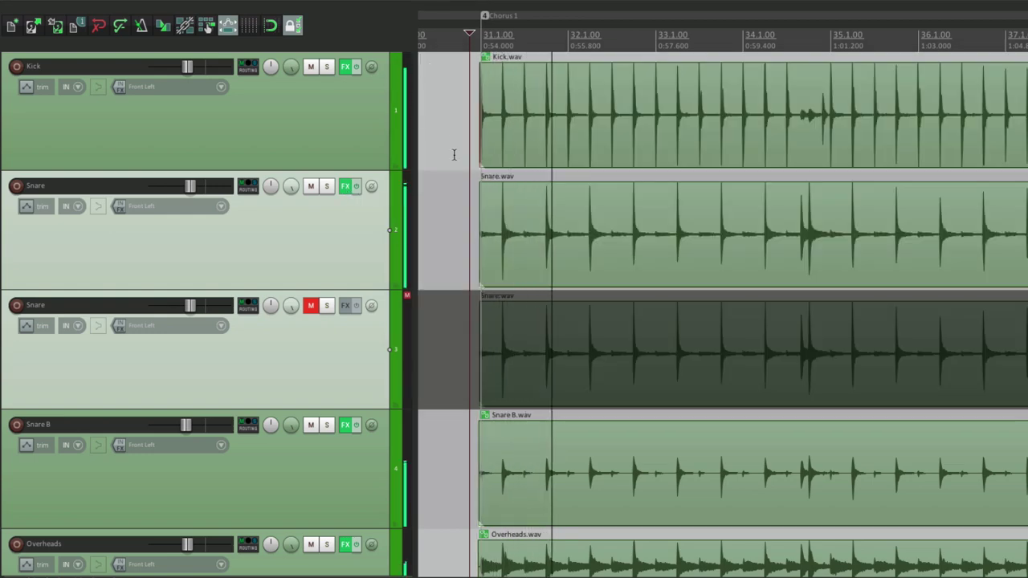
{"action": "key", "text": "space"}
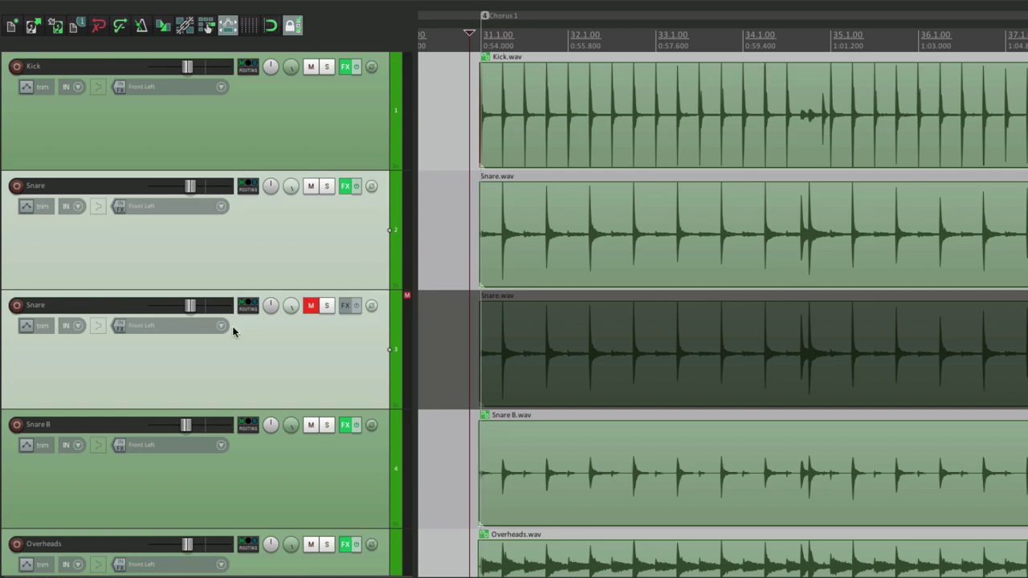
Step: Set duplicate Snare to -7.72 dB, original to -46.7 dB, then duplicate to -40.0 dB
{"action": "mouse_move", "coordinate": [191, 312]}
{"action": "left_click_drag", "start_coordinate": [191, 311], "coordinate": [193, 313]}
{"action": "mouse_move", "coordinate": [192, 187]}
{"action": "key", "text": "space"}
{"action": "mouse_move", "coordinate": [192, 187]}
{"action": "left_mouse_down"}
{"action": "mouse_move", "coordinate": [155, 187]}
{"action": "mouse_move", "coordinate": [197, 194]}
{"action": "left_mouse_up"}
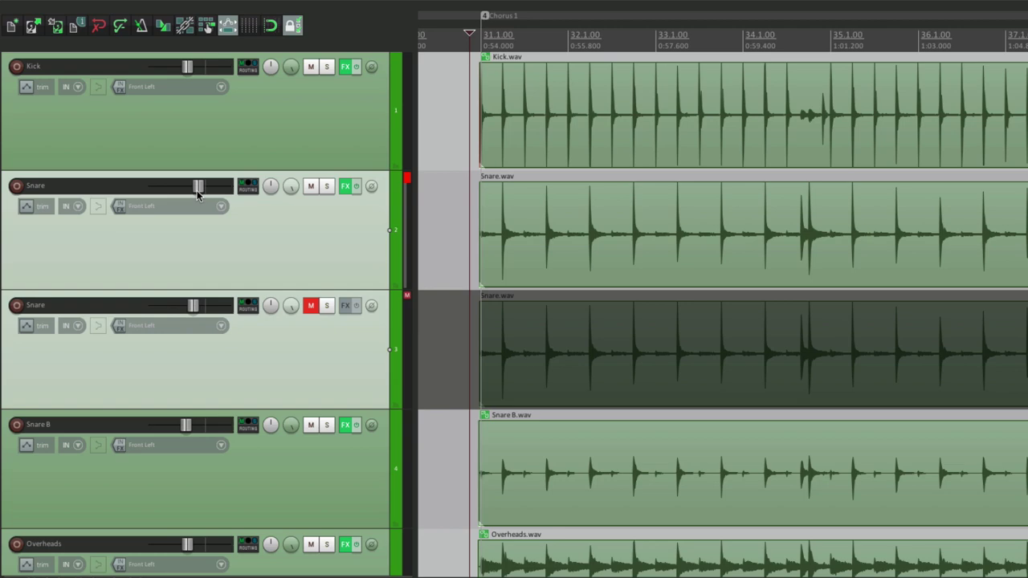
{"action": "key", "text": "F5"}
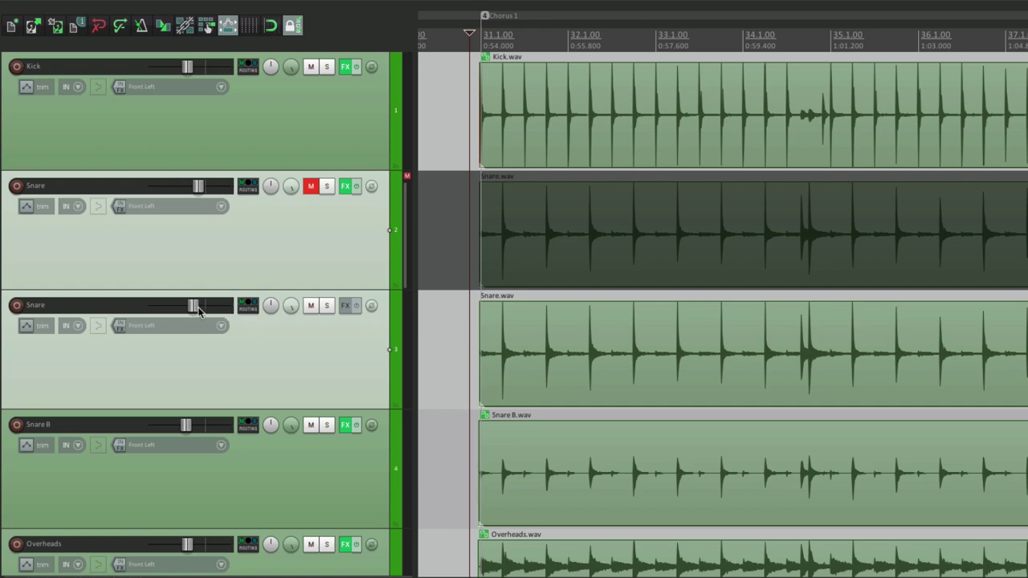
{"action": "mouse_move", "coordinate": [194, 311]}
{"action": "left_mouse_down"}
{"action": "mouse_move", "coordinate": [165, 313]}
{"action": "mouse_move", "coordinate": [195, 313]}
{"action": "left_mouse_up"}
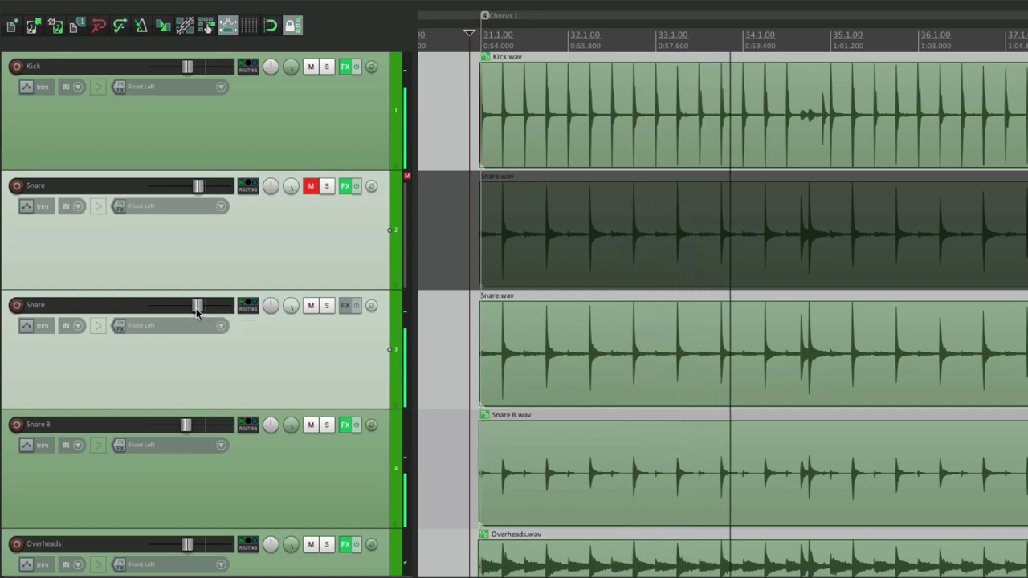
{"action": "key", "text": "space"}
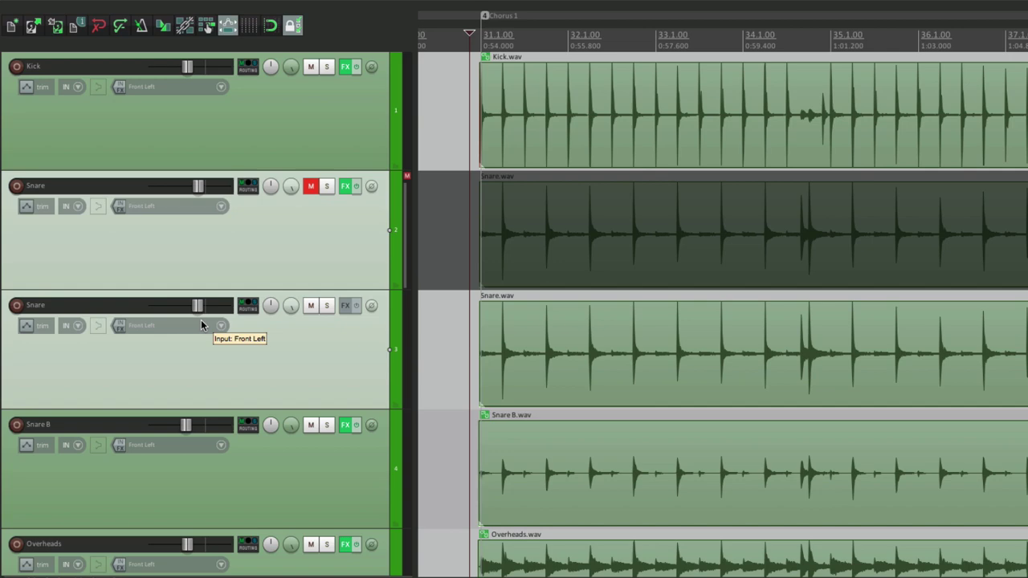
Step: Replay the drums, alternating the mute between the two Snare copies with Down/Up
{"action": "key", "text": "space"}
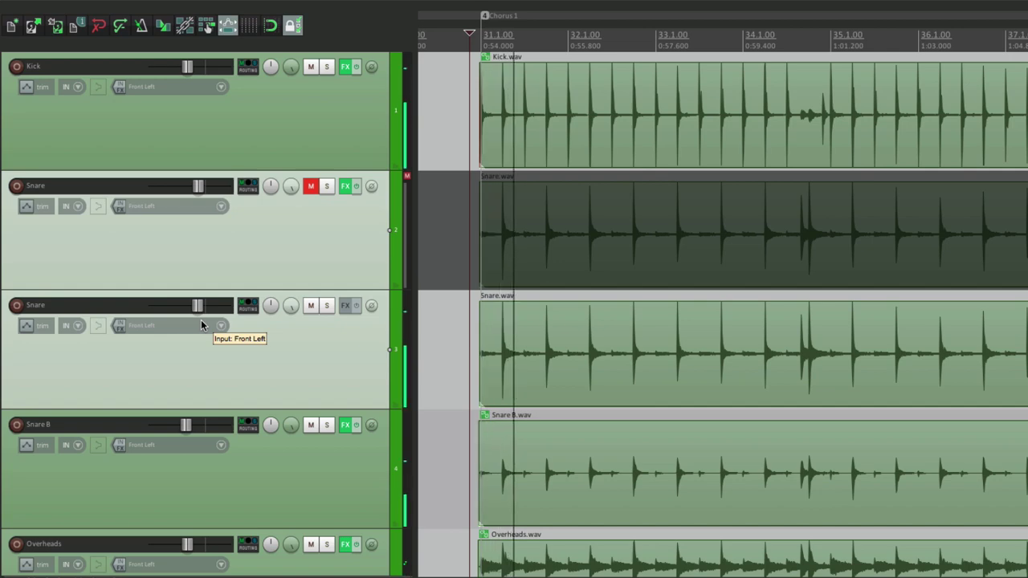
{"action": "key", "text": "Down"}
{"action": "key", "text": "Up"}
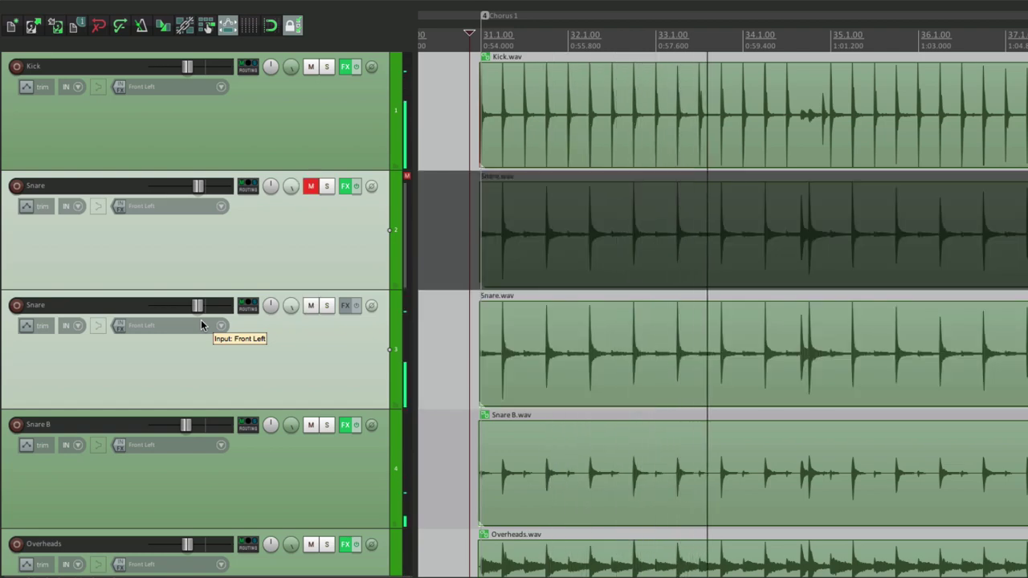
{"action": "key", "text": "Down"}
{"action": "key", "text": "Up"}
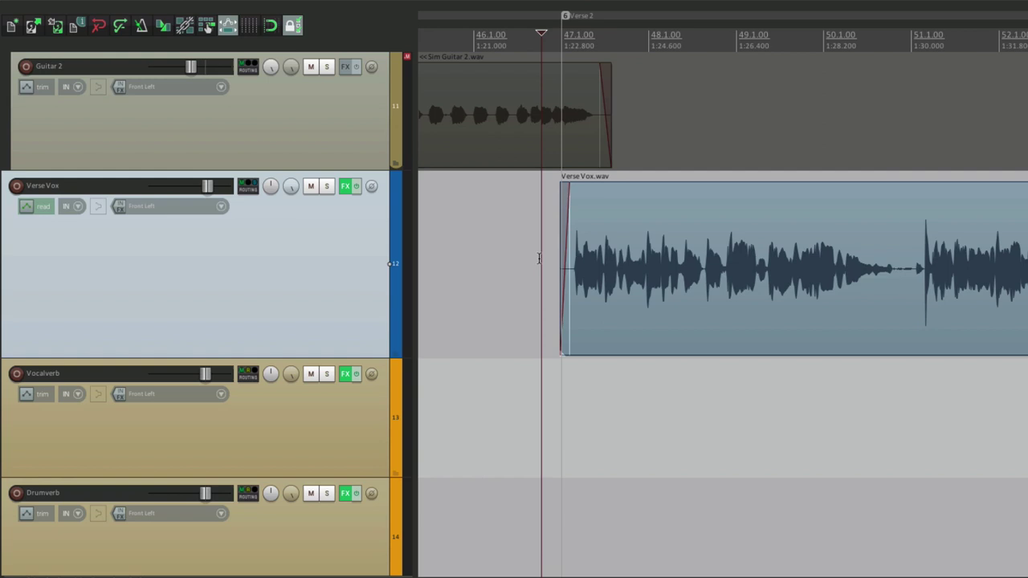
Step: Play the verse vocal, inspect Verse Vox's ReaComp and ReaEQ, then open its routing
{"action": "key", "text": "space"}
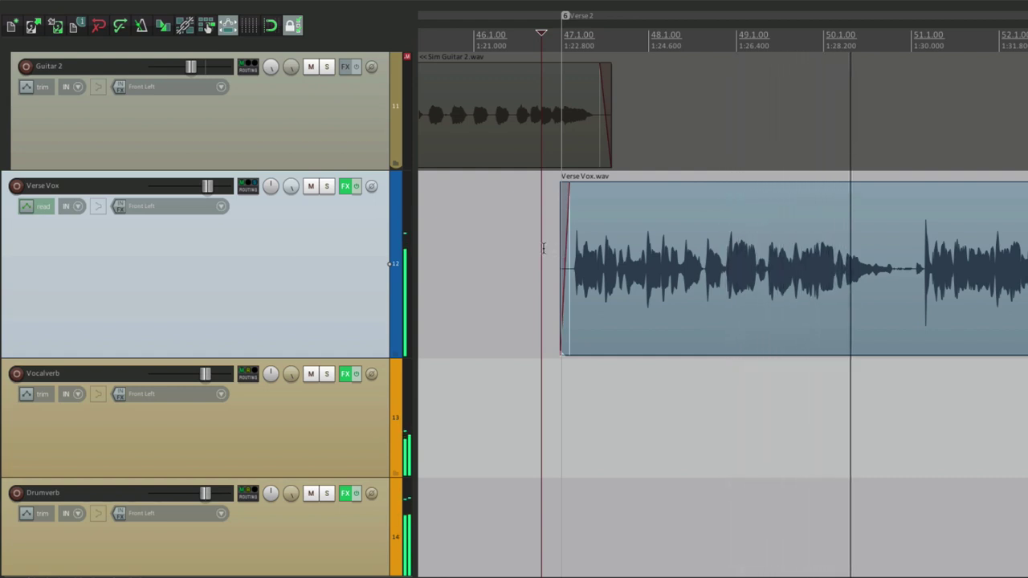
{"action": "key", "text": "space"}
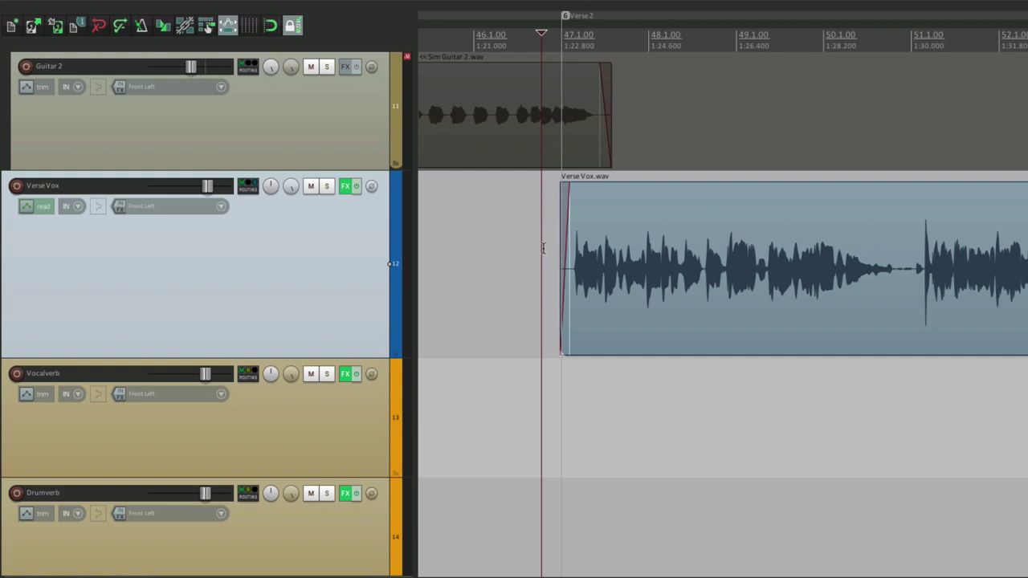
{"action": "left_click", "coordinate": [347, 189]}
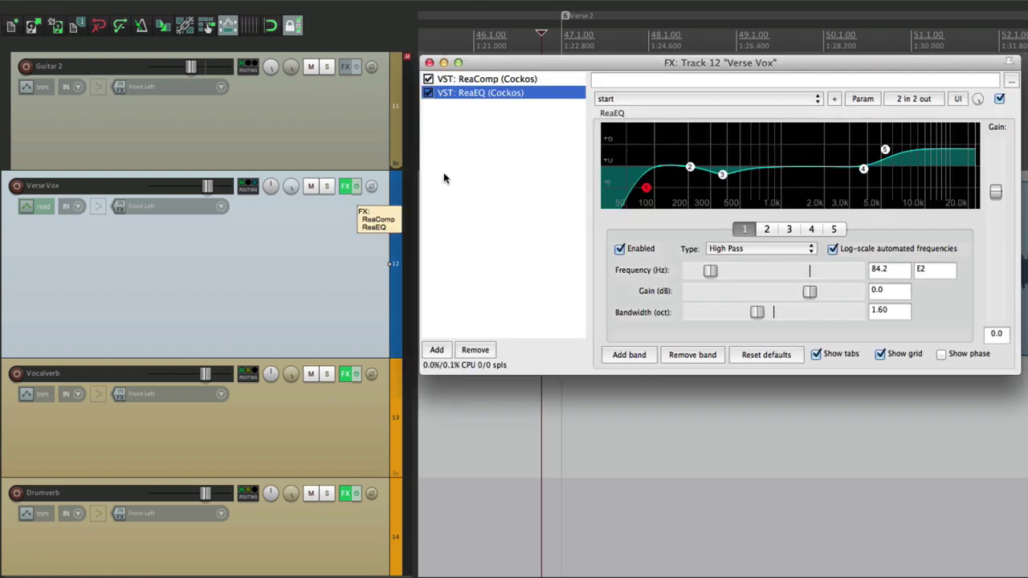
{"action": "left_click", "coordinate": [483, 80]}
{"action": "left_click", "coordinate": [492, 93]}
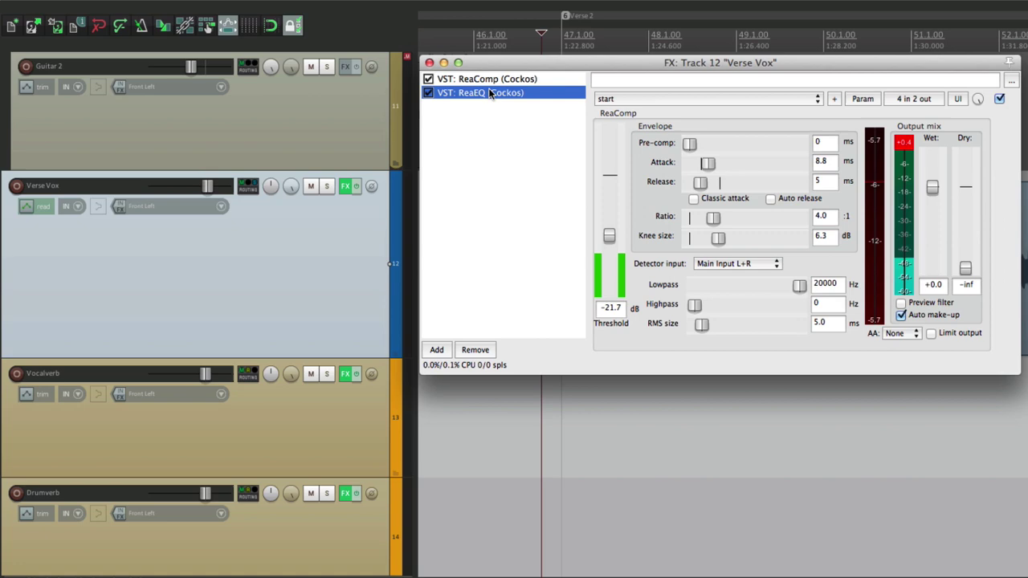
{"action": "left_click", "coordinate": [430, 62]}
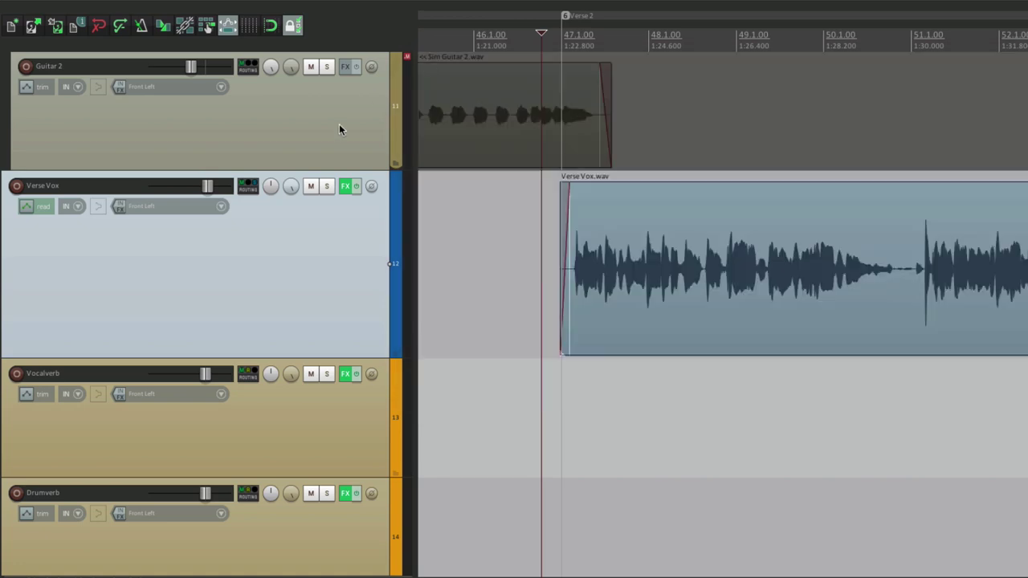
{"action": "left_click", "coordinate": [248, 187]}
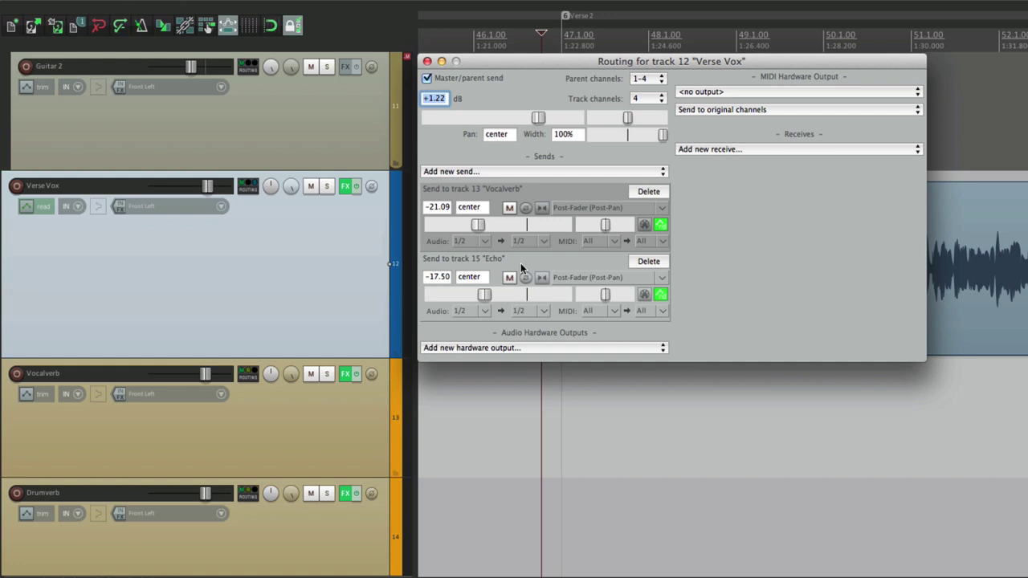
Step: Close the Verse Vox routing window after checking its Vocalverb -21.09 dB and Echo -17.50 dB sends
{"action": "left_click", "coordinate": [427, 61]}
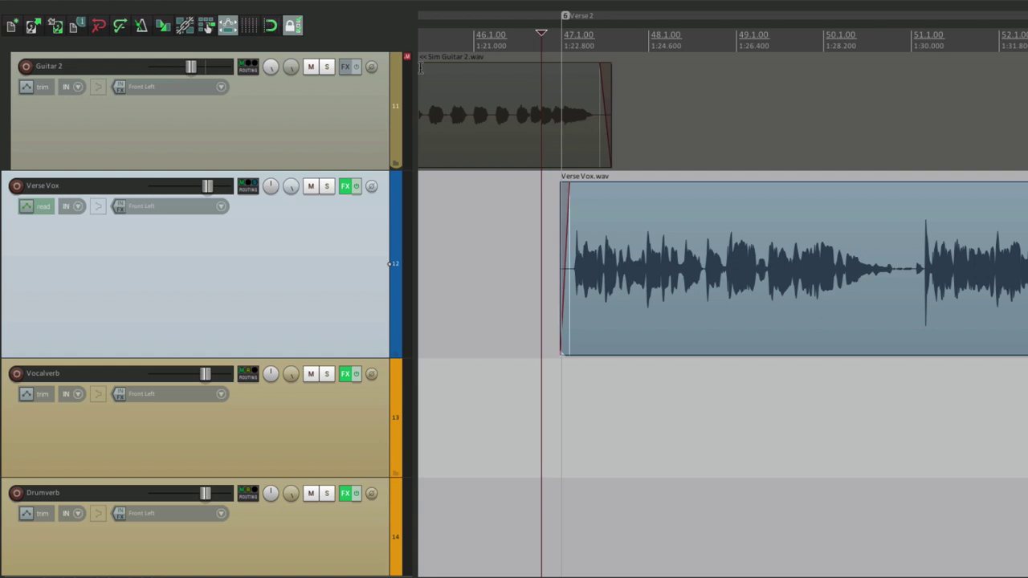
Step: Duplicate Verse Vox to track 13 and toggle the copy's FX bypass off and on
{"action": "right_click", "coordinate": [342, 221]}
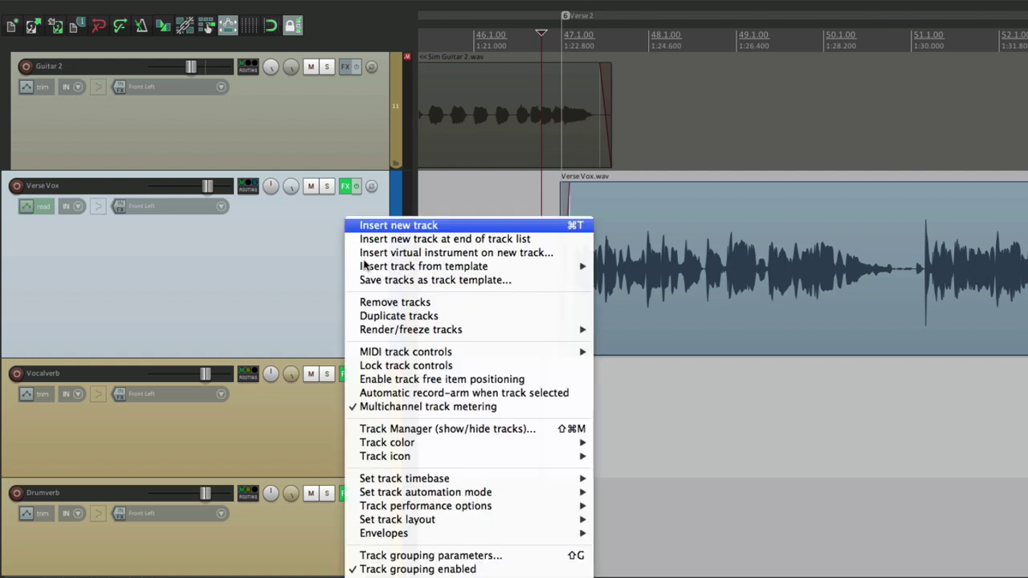
{"action": "left_click", "coordinate": [372, 317]}
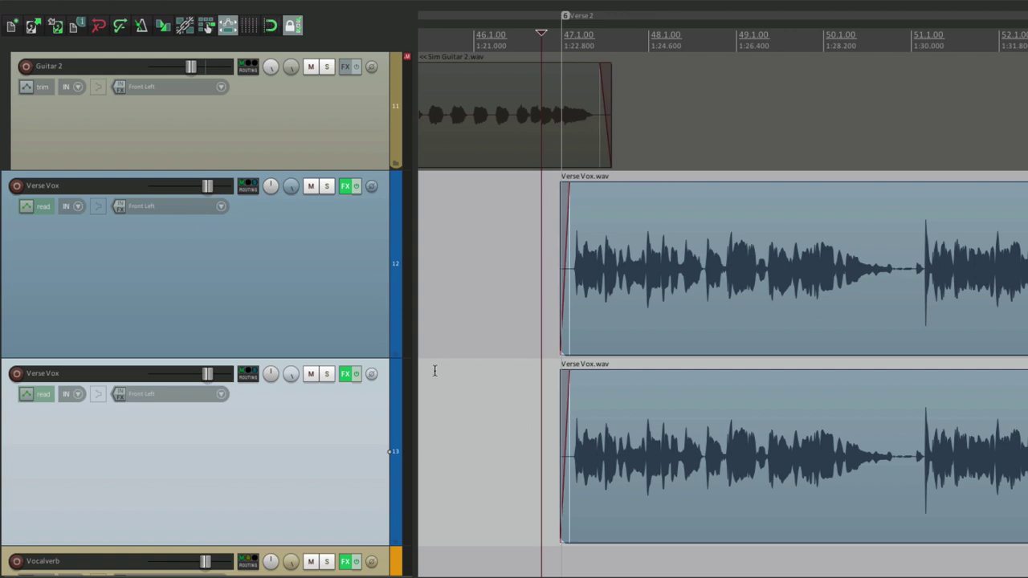
{"action": "left_click", "coordinate": [357, 374]}
{"action": "left_click", "coordinate": [357, 373]}
Step: Check the copy's routing, mute the lower Verse Vox copy, and select the upper one
{"action": "left_click", "coordinate": [248, 378]}
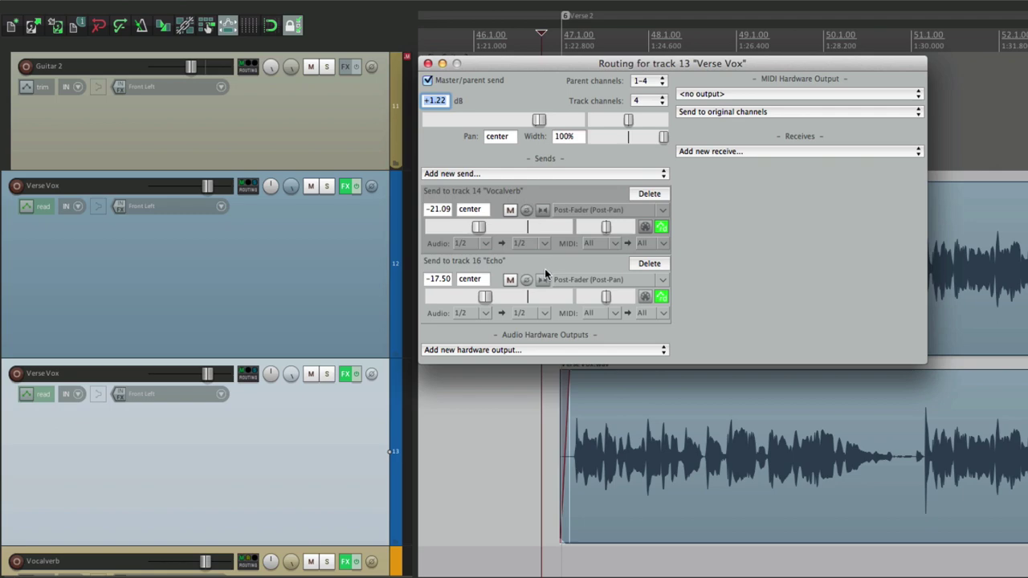
{"action": "left_click", "coordinate": [428, 63]}
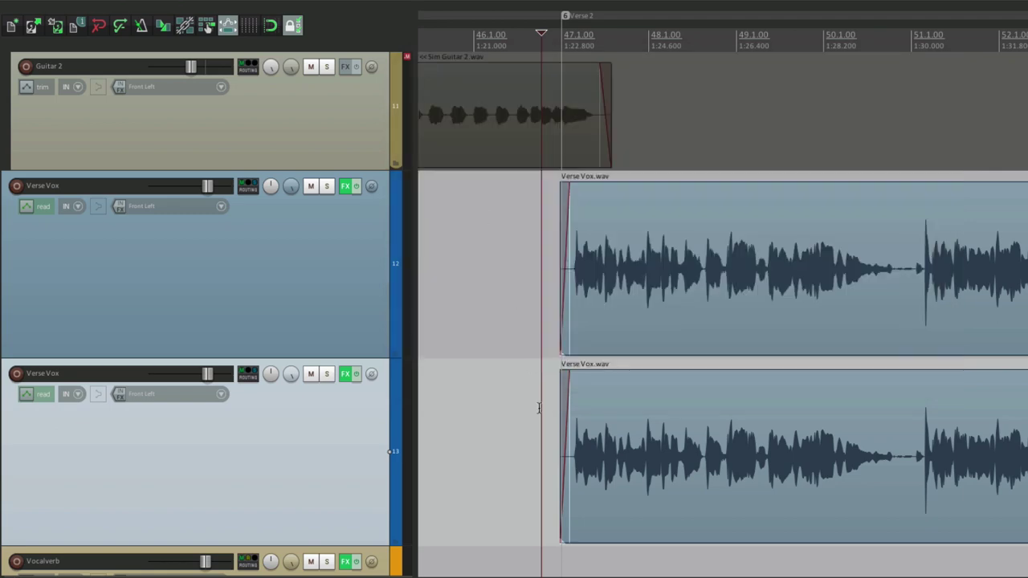
{"action": "left_click", "coordinate": [311, 374]}
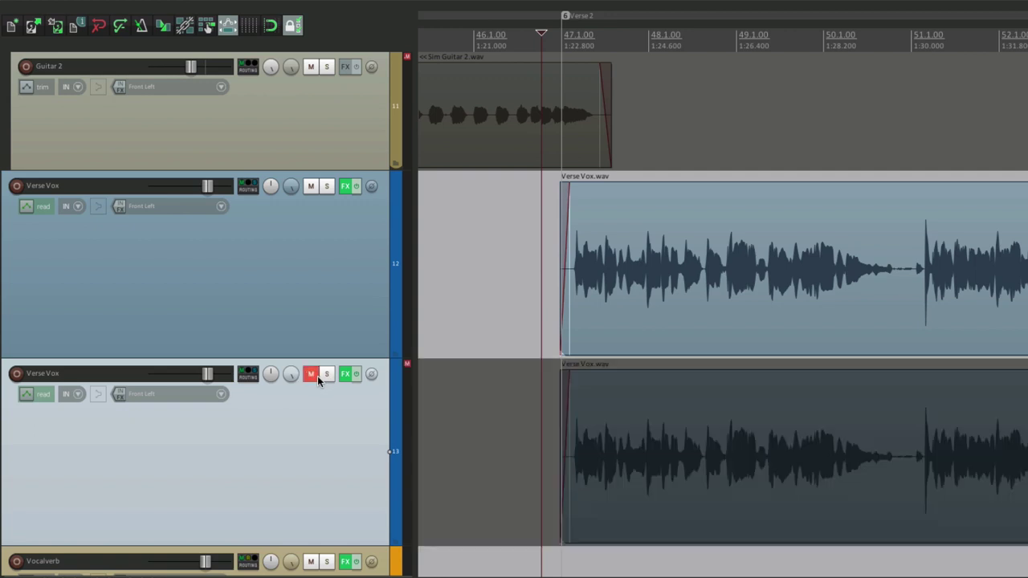
{"action": "left_click", "coordinate": [337, 292]}
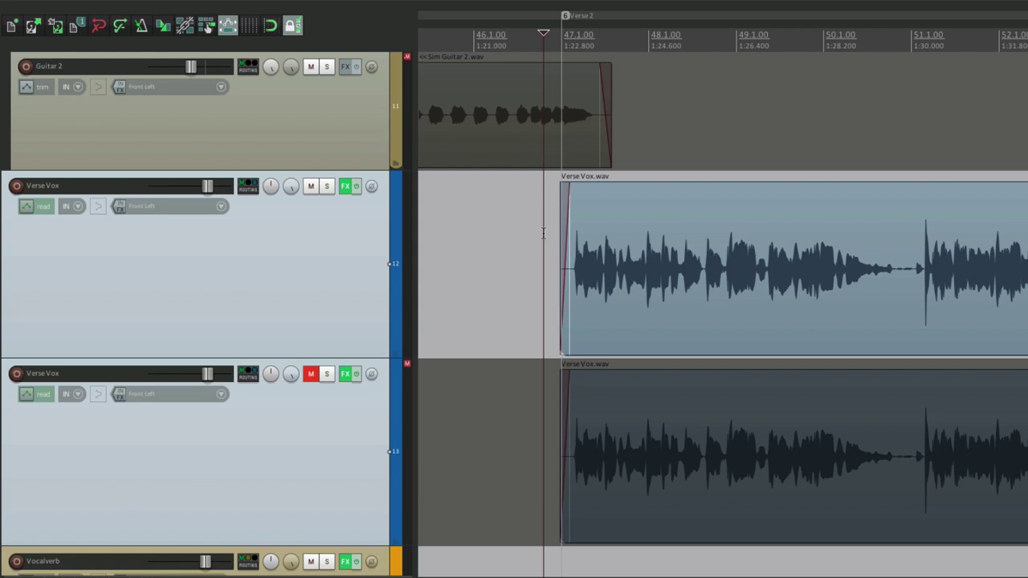
Step: Play the verse while alternating the mute between the two Verse Vox copies with Down/Up
{"action": "key", "text": "space"}
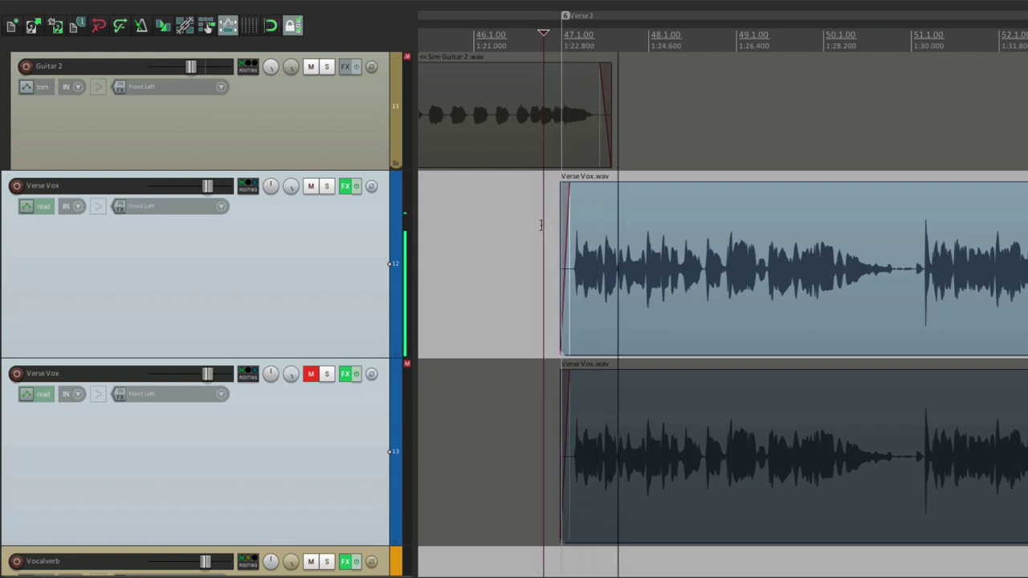
{"action": "key", "text": "Down"}
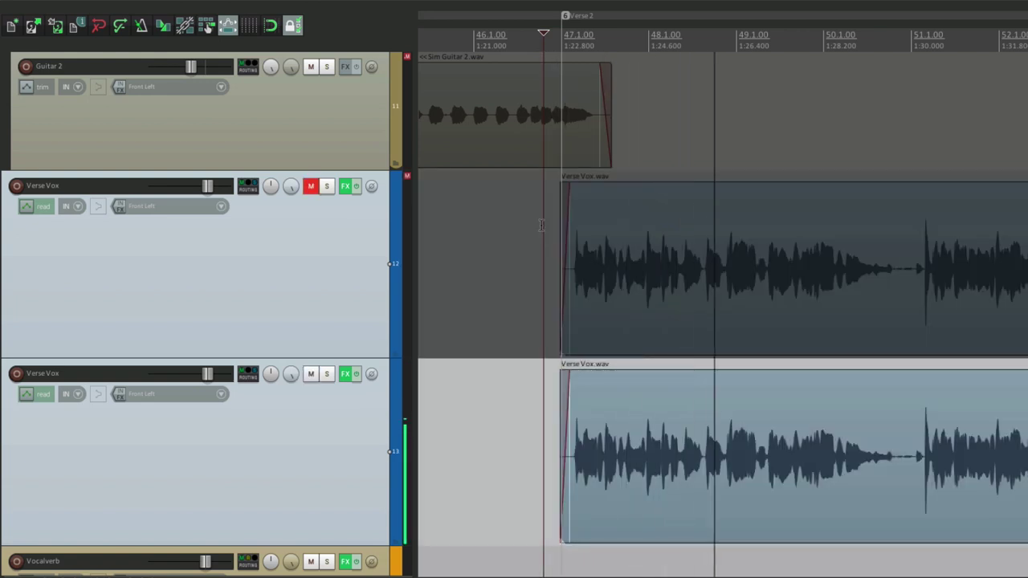
{"action": "key", "text": "Up"}
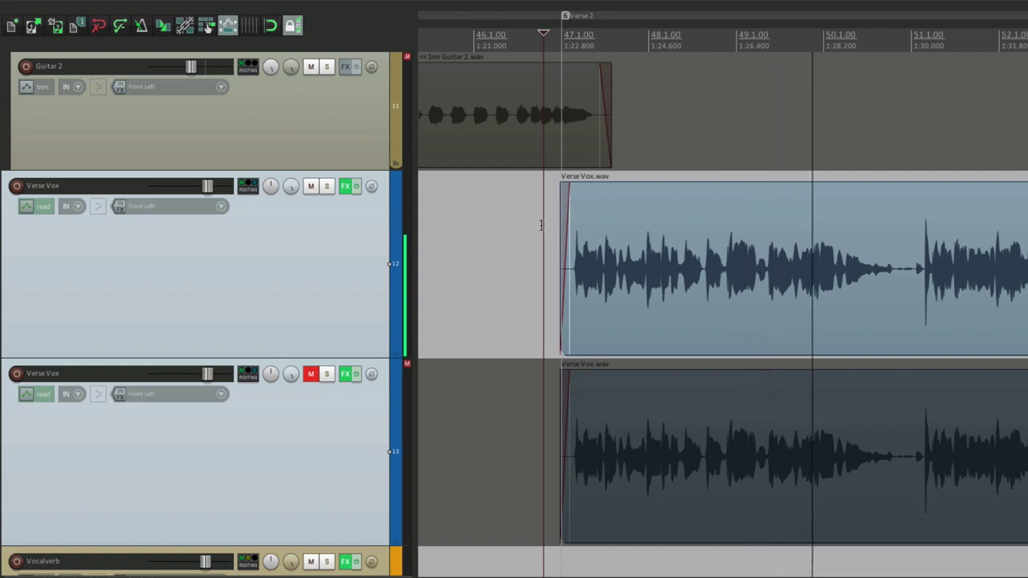
{"action": "key", "text": "Down"}
{"action": "key", "text": "Up"}
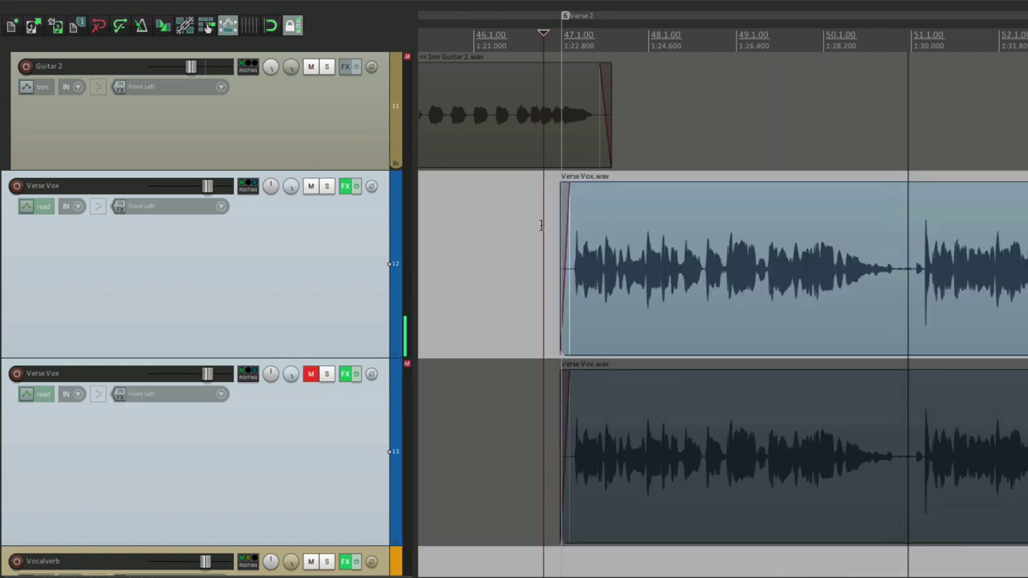
{"action": "key", "text": "space"}
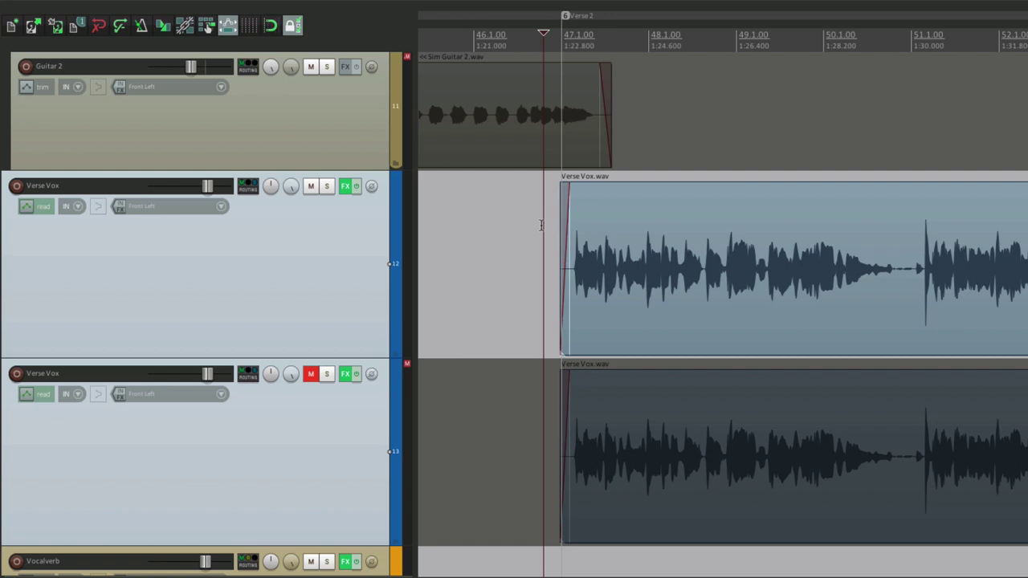
Step: During playback, lower the upper Verse Vox to -5.33 dB and the lower copy to -4.37 dB
{"action": "mouse_move", "coordinate": [207, 191]}
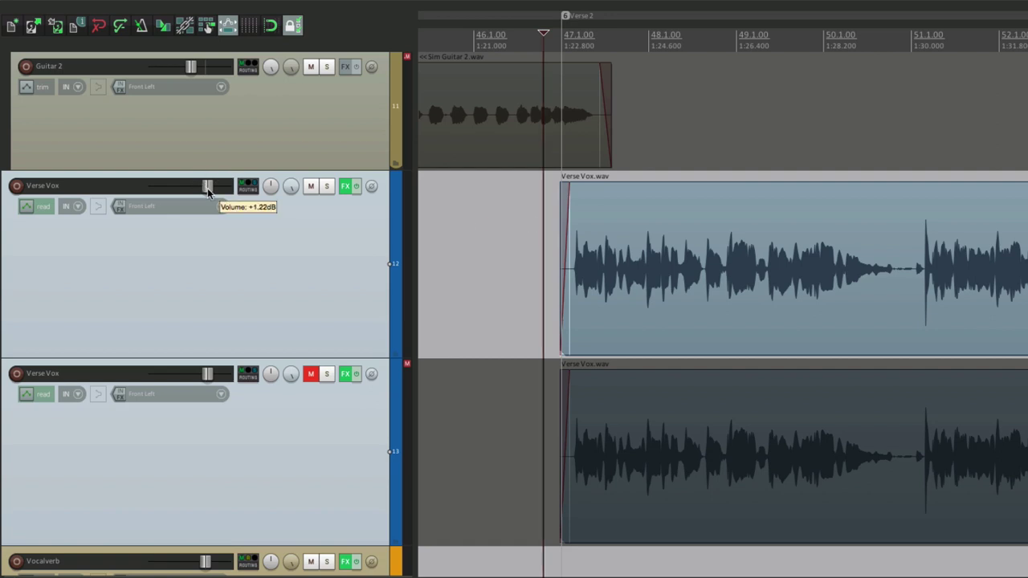
{"action": "key", "text": "space"}
{"action": "mouse_move", "coordinate": [207, 191]}
{"action": "left_mouse_down"}
{"action": "mouse_move", "coordinate": [193, 191]}
{"action": "mouse_move", "coordinate": [204, 193]}
{"action": "left_mouse_up"}
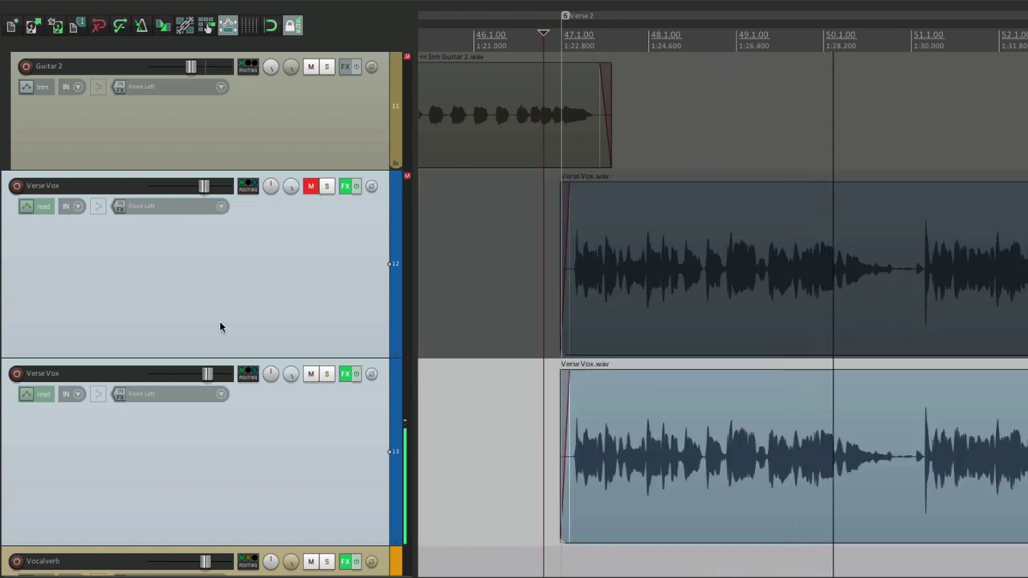
{"action": "mouse_move", "coordinate": [209, 379]}
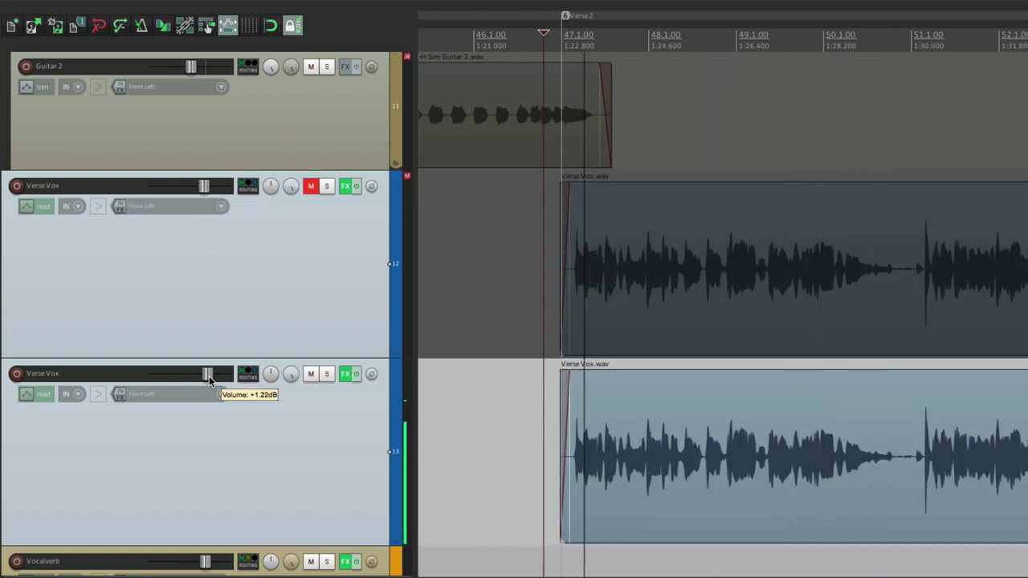
{"action": "mouse_move", "coordinate": [208, 378]}
{"action": "left_mouse_down"}
{"action": "mouse_move", "coordinate": [185, 380]}
{"action": "mouse_move", "coordinate": [204, 383]}
{"action": "left_mouse_up"}
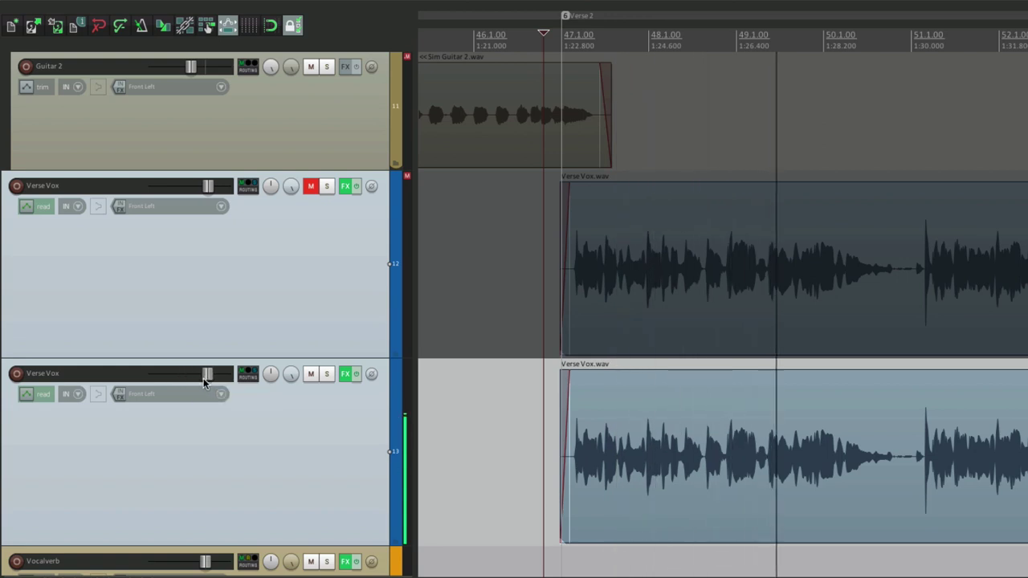
Step: Swap the Verse Vox mutes twice with F5, then fine-tune the unmuted copy's fader
{"action": "key", "text": "F5"}
{"action": "mouse_move", "coordinate": [209, 188]}
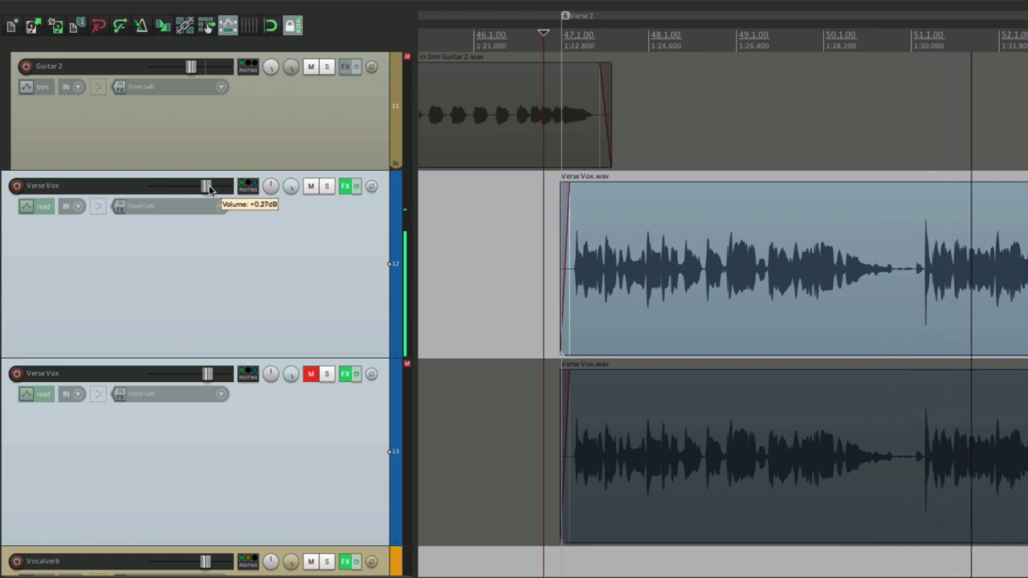
{"action": "key", "text": "F5"}
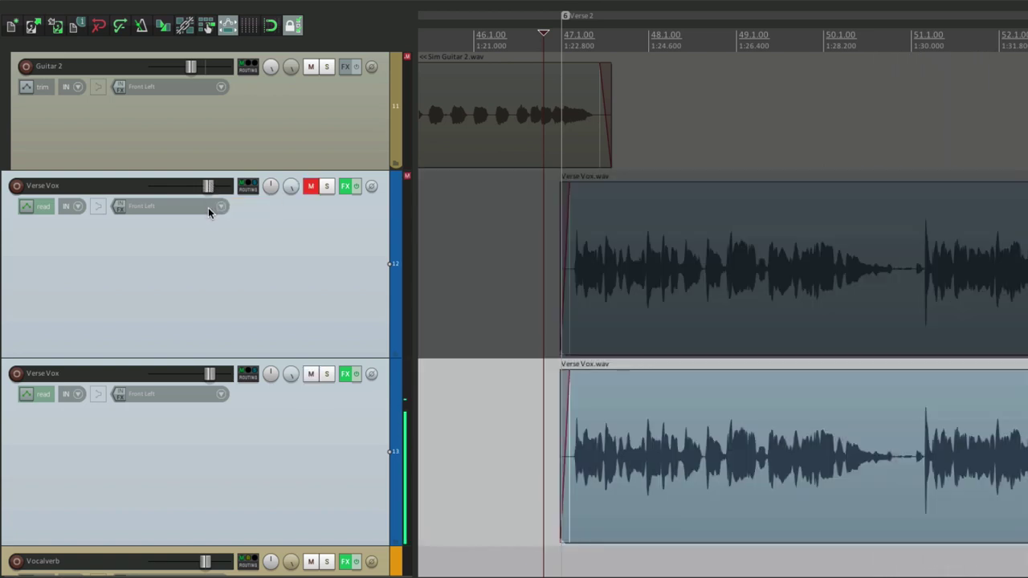
{"action": "mouse_move", "coordinate": [211, 374]}
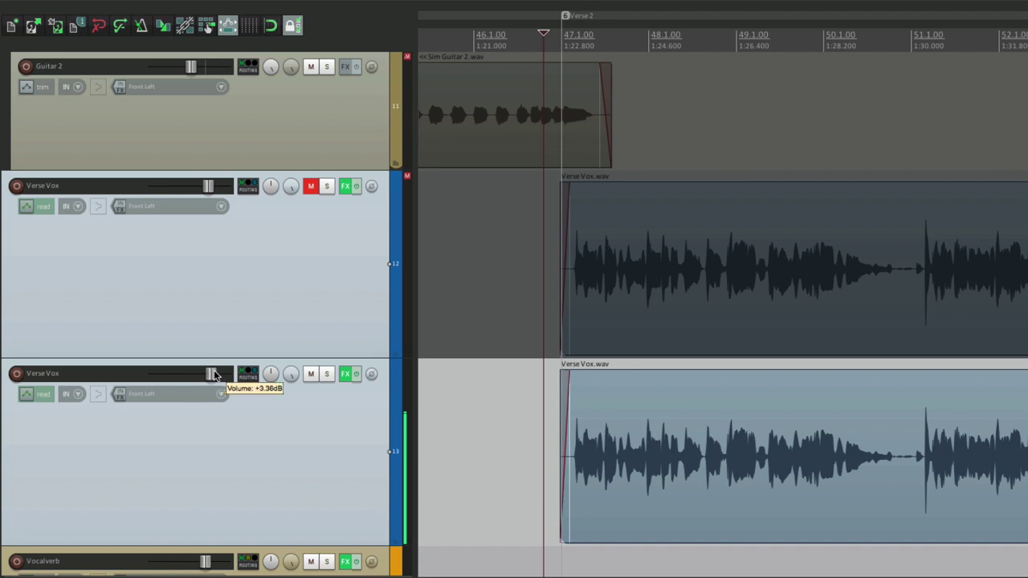
{"action": "left_click_drag", "start_coordinate": [213, 375], "coordinate": [211, 375]}
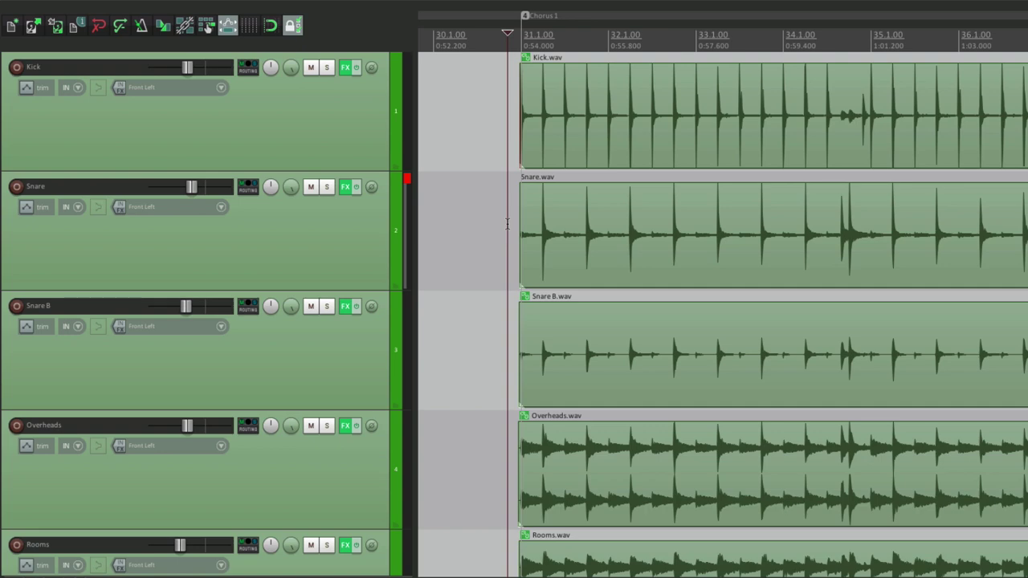
Step: Select Kick through Rooms and duplicate all five drum tracks below the originals
{"action": "scroll", "coordinate": [508, 225], "scroll_direction": "down", "scroll_amount": 5}
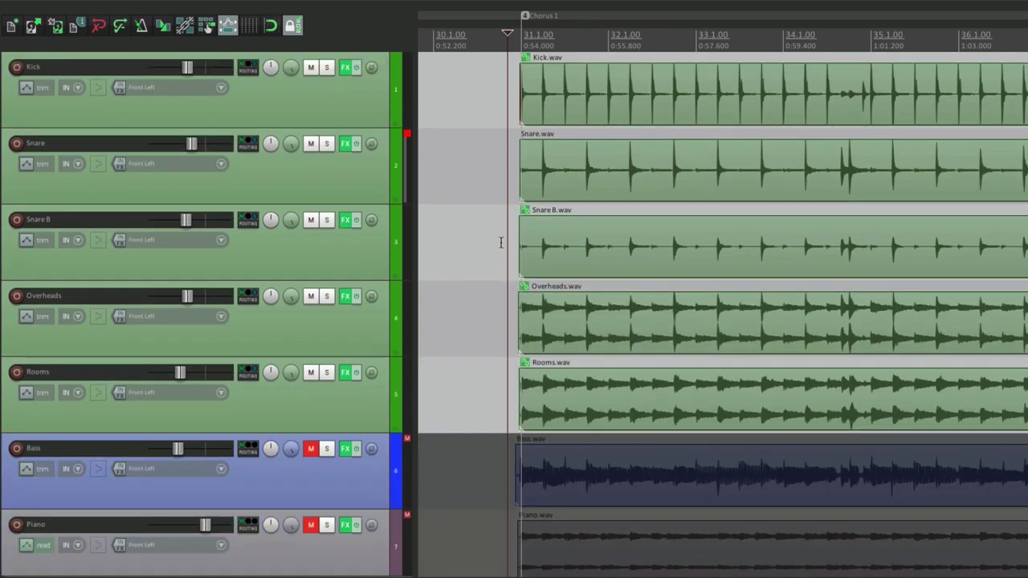
{"action": "left_click", "coordinate": [361, 99]}
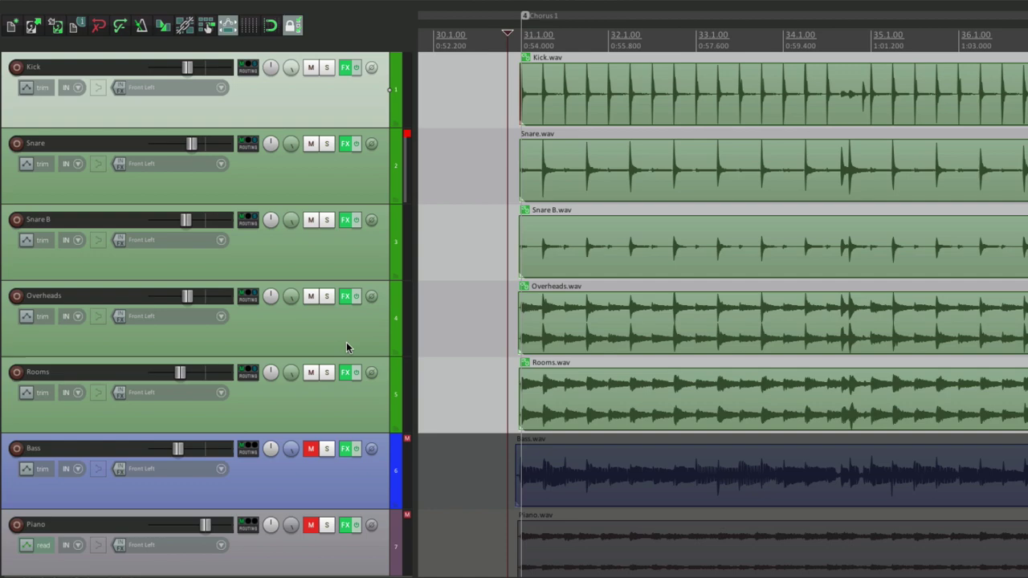
{"action": "left_click", "coordinate": [357, 399], "text": "shift"}
{"action": "right_click", "coordinate": [347, 111]}
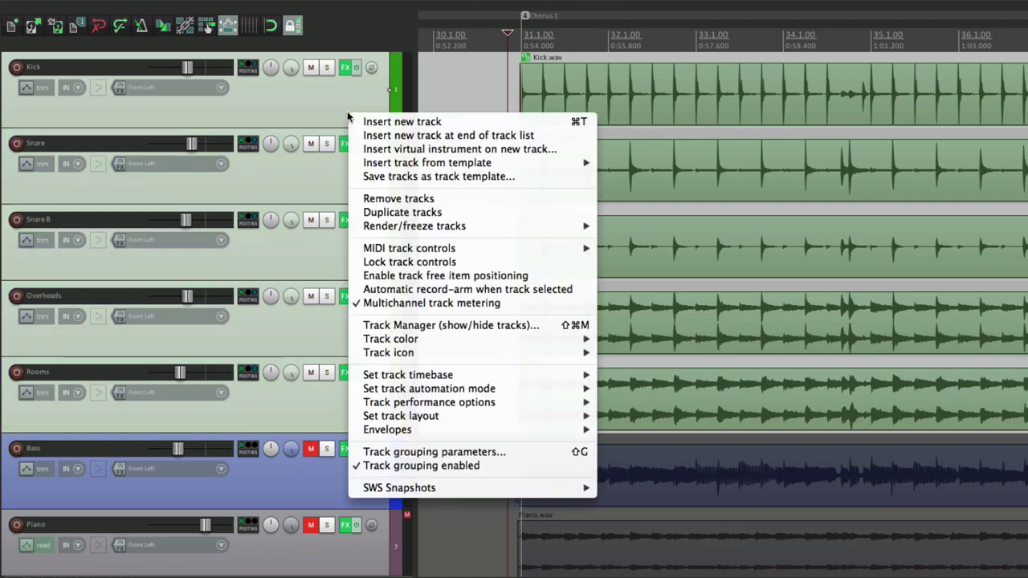
{"action": "left_click", "coordinate": [358, 212]}
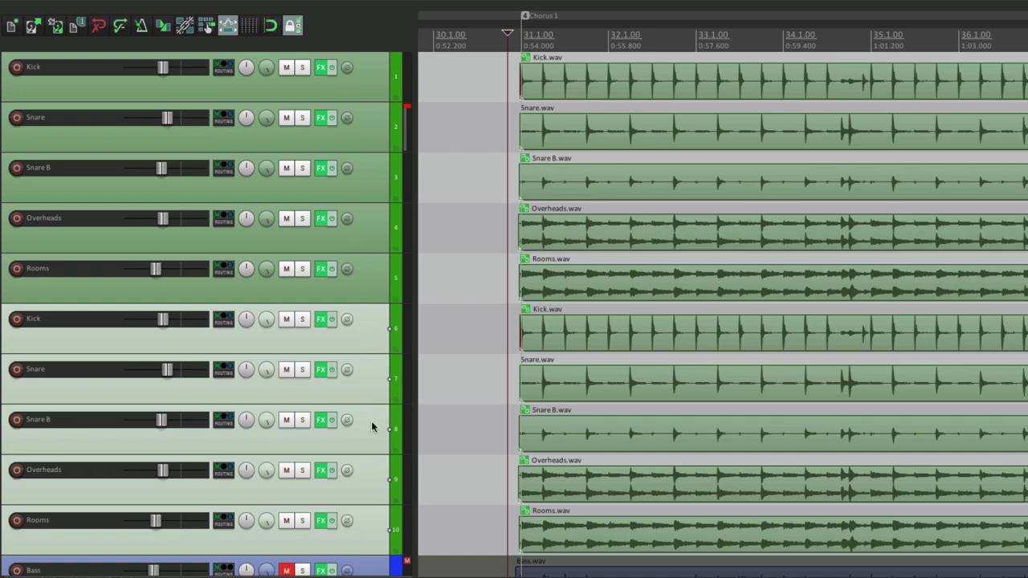
Step: Mute the duplicate drums on tracks 6–10, swap mutes to the originals, and unmute Bass
{"action": "key", "text": "F5"}
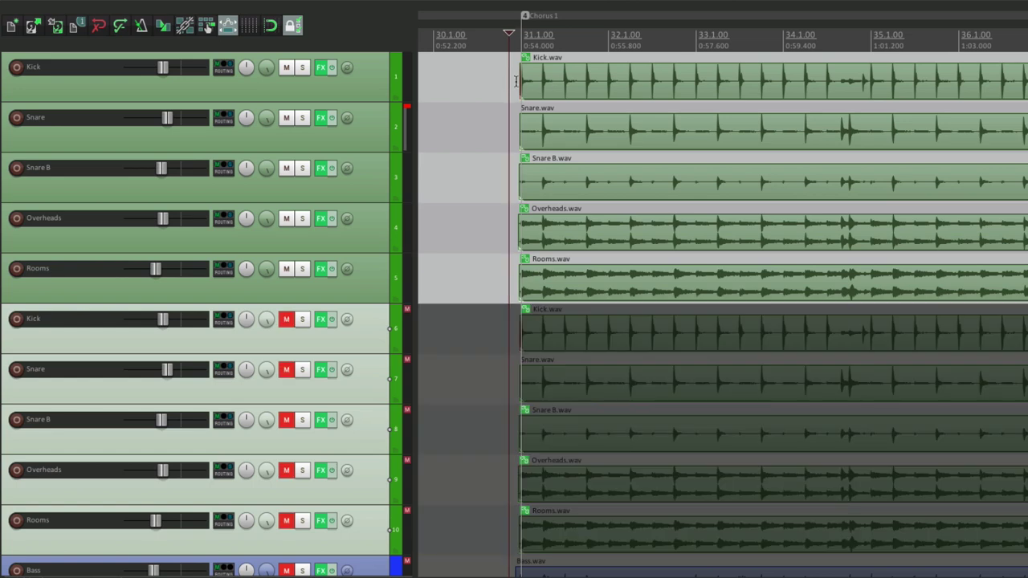
{"action": "key", "text": "F6"}
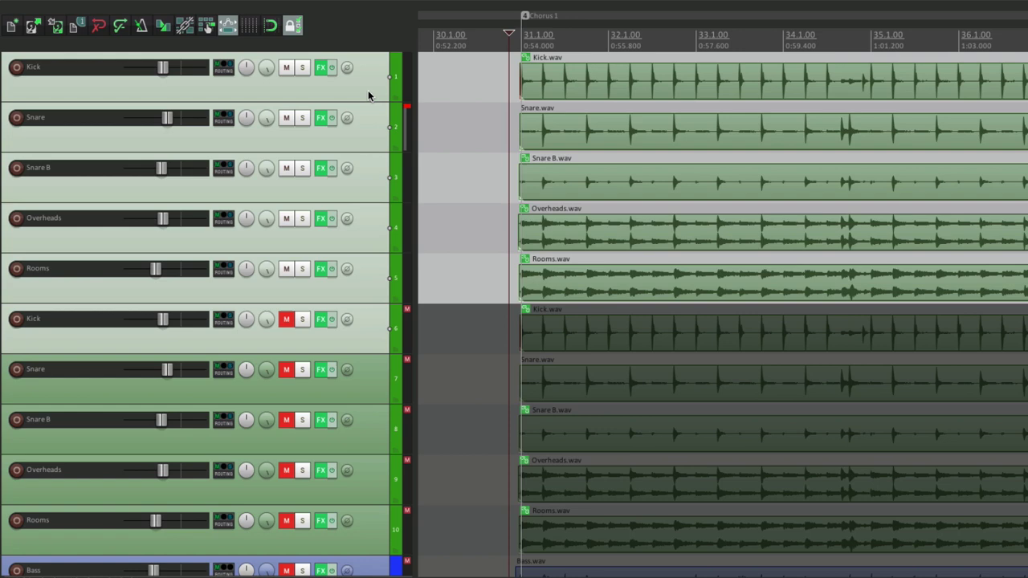
{"action": "left_click", "coordinate": [350, 549]}
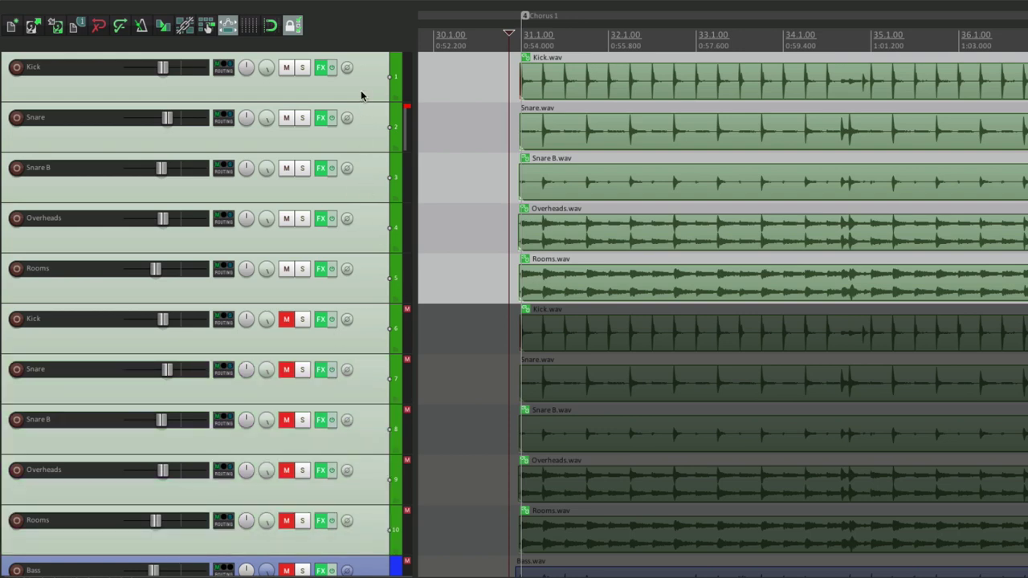
{"action": "key", "text": "F6"}
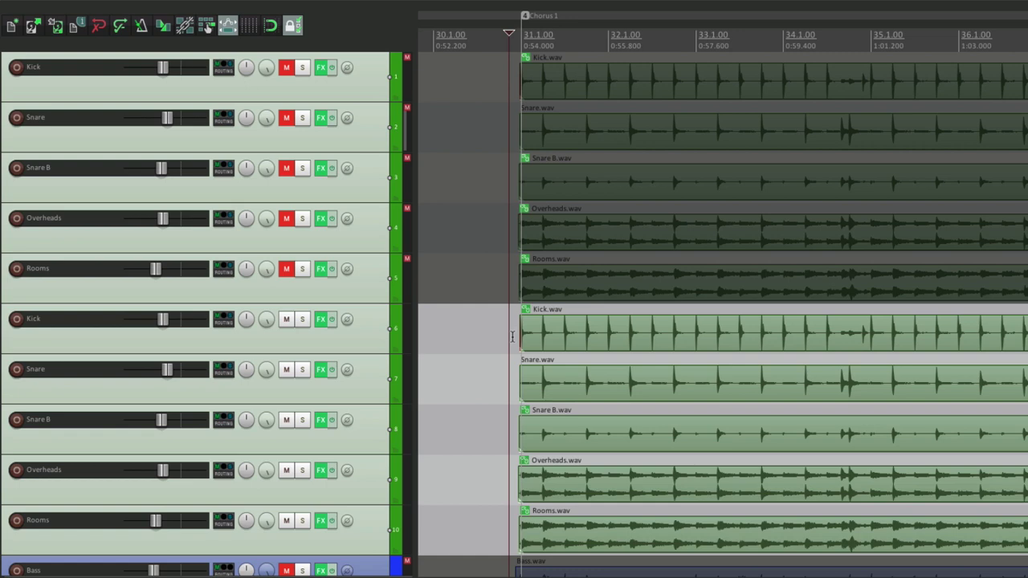
{"action": "key", "text": "F5"}
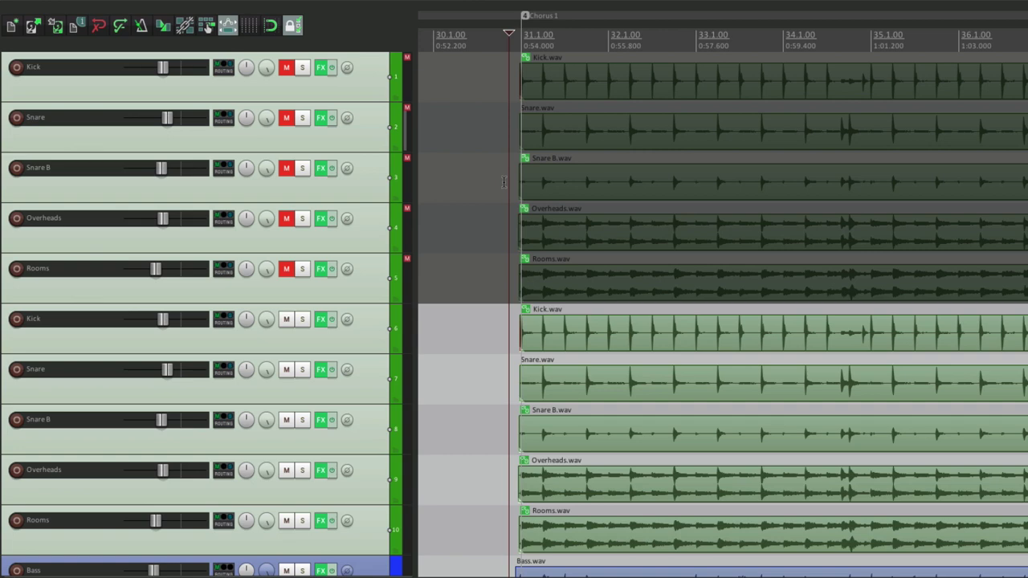
Step: Audition the original drums, then the duplicates, leaving the originals 1–5 muted
{"action": "key", "text": "F6"}
{"action": "key", "text": "space"}
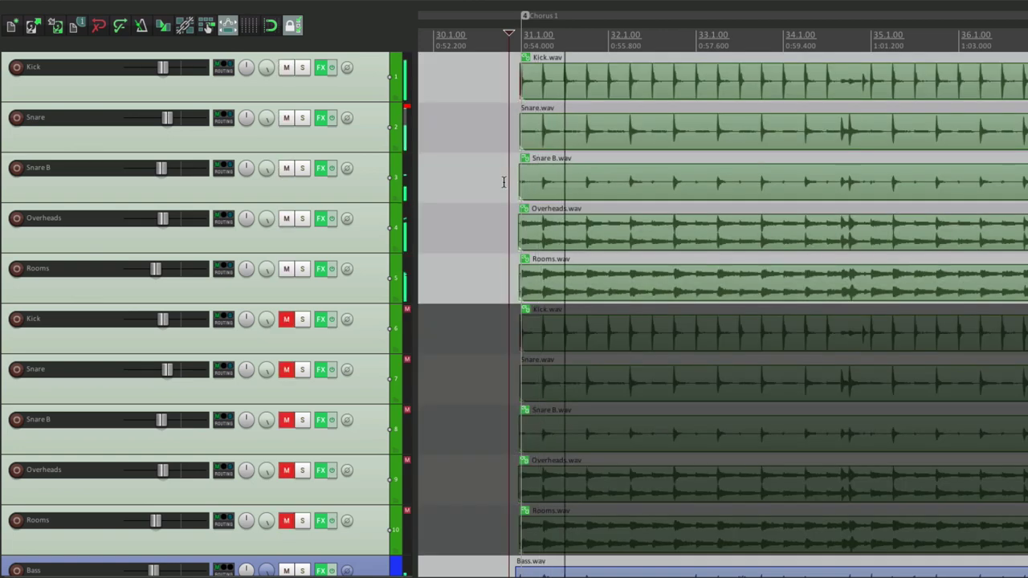
{"action": "key", "text": "space"}
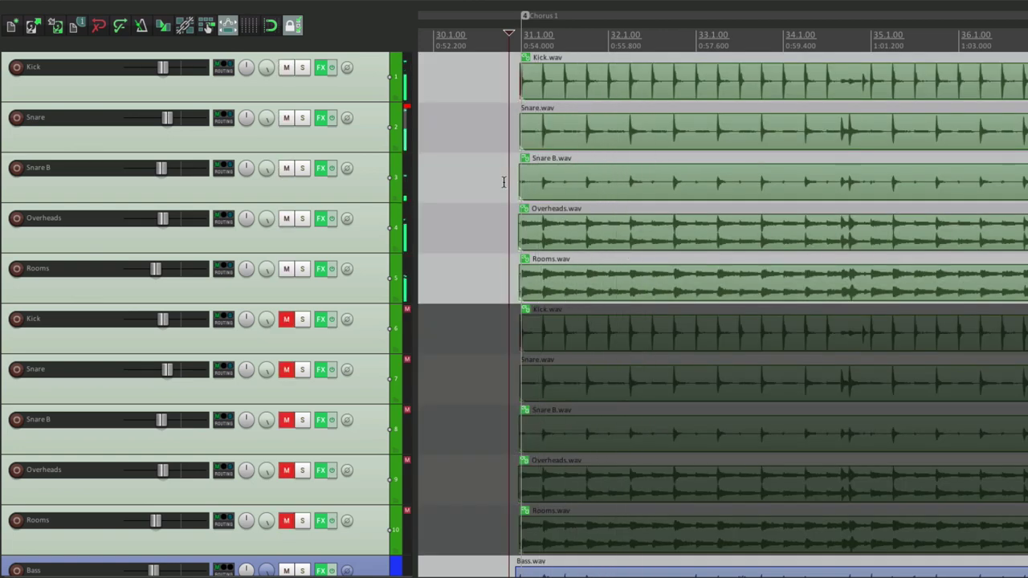
{"action": "key", "text": "F6"}
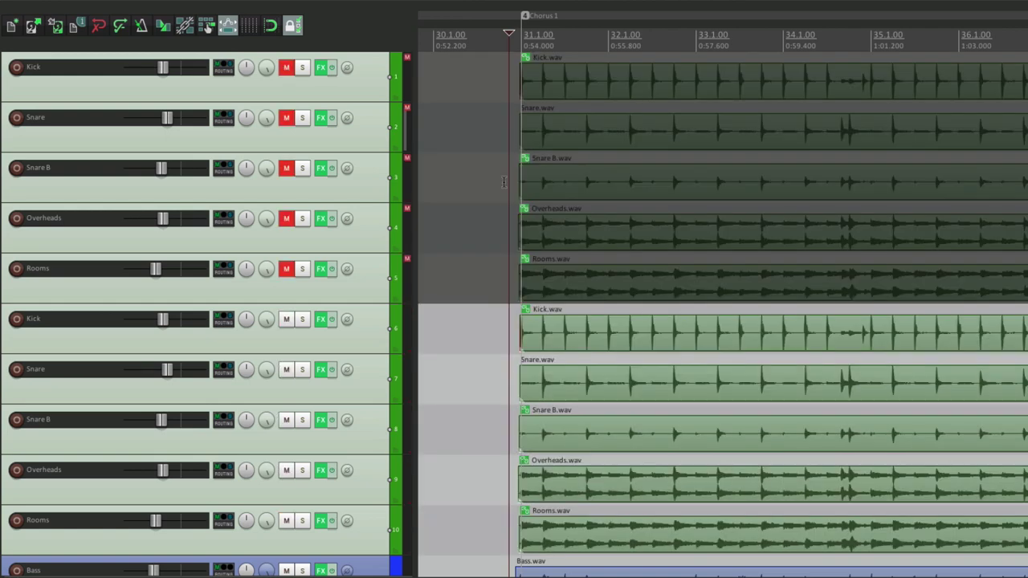
{"action": "key", "text": "space"}
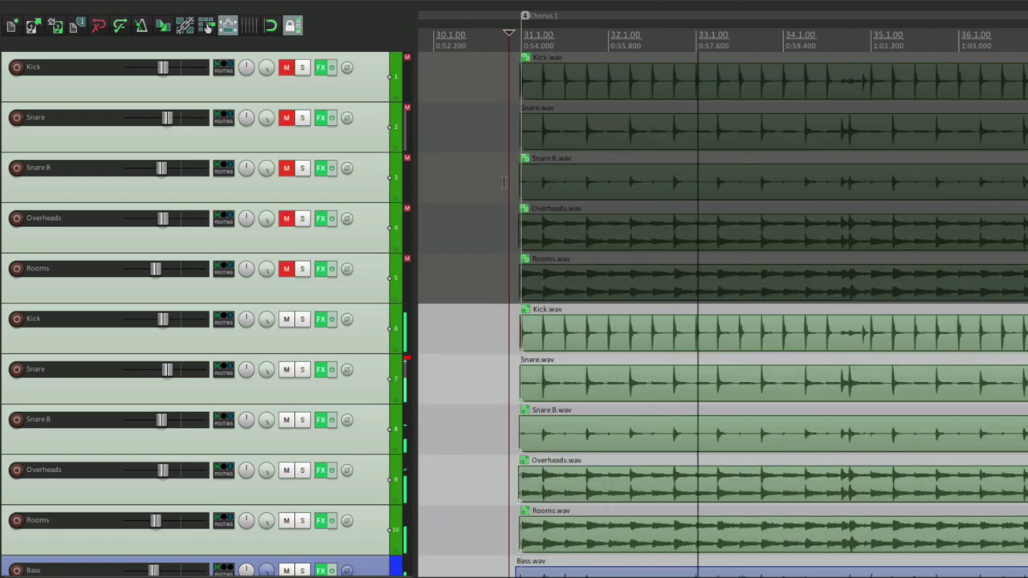
{"action": "key", "text": "space"}
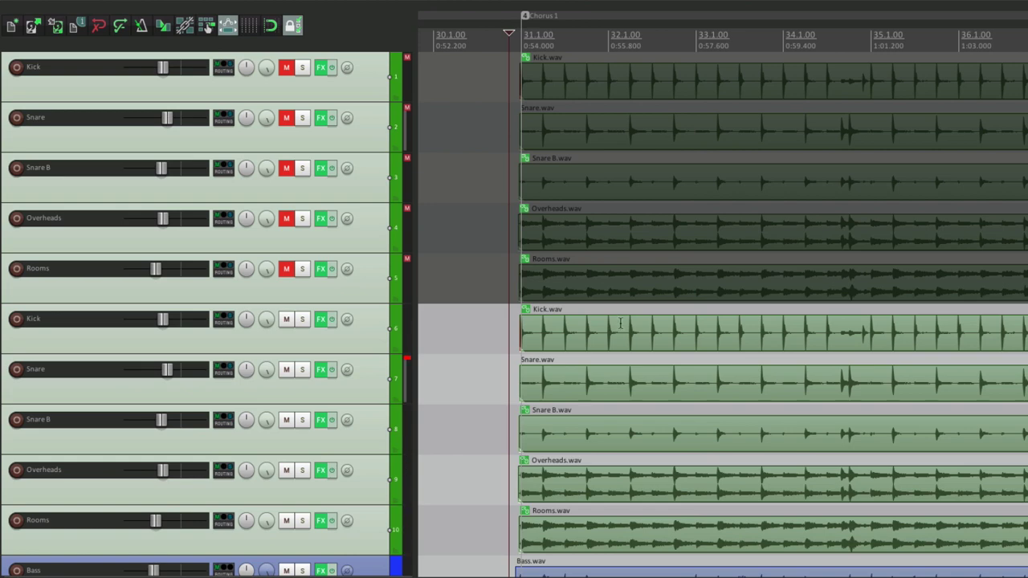
Step: During playback, lower the duplicate Kick and Snare and set duplicate Snare B to -15.0dB
{"action": "mouse_move", "coordinate": [164, 321]}
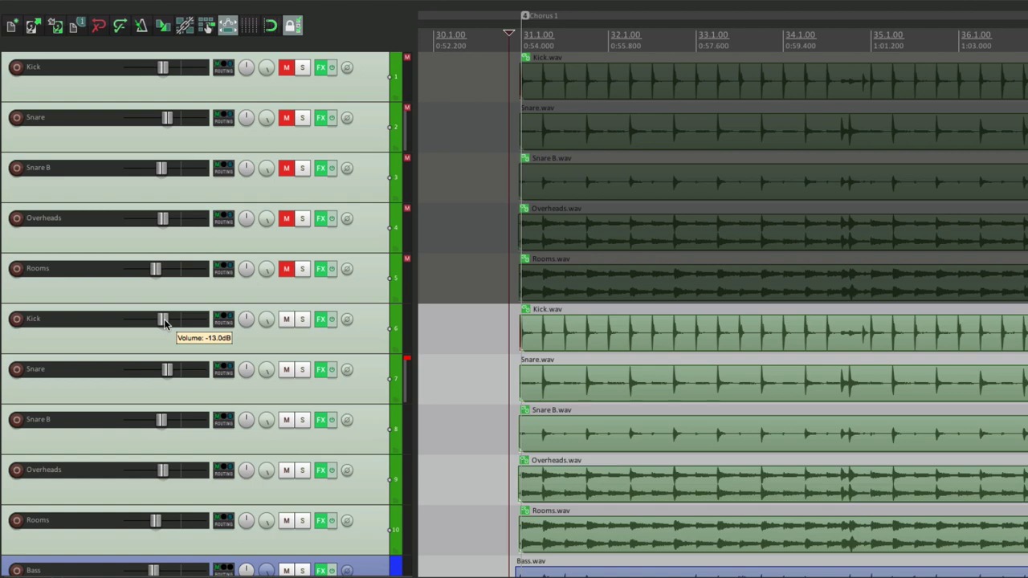
{"action": "key", "text": "space"}
{"action": "mouse_move", "coordinate": [163, 321]}
{"action": "left_mouse_down"}
{"action": "mouse_move", "coordinate": [151, 325]}
{"action": "mouse_move", "coordinate": [161, 324]}
{"action": "left_mouse_up"}
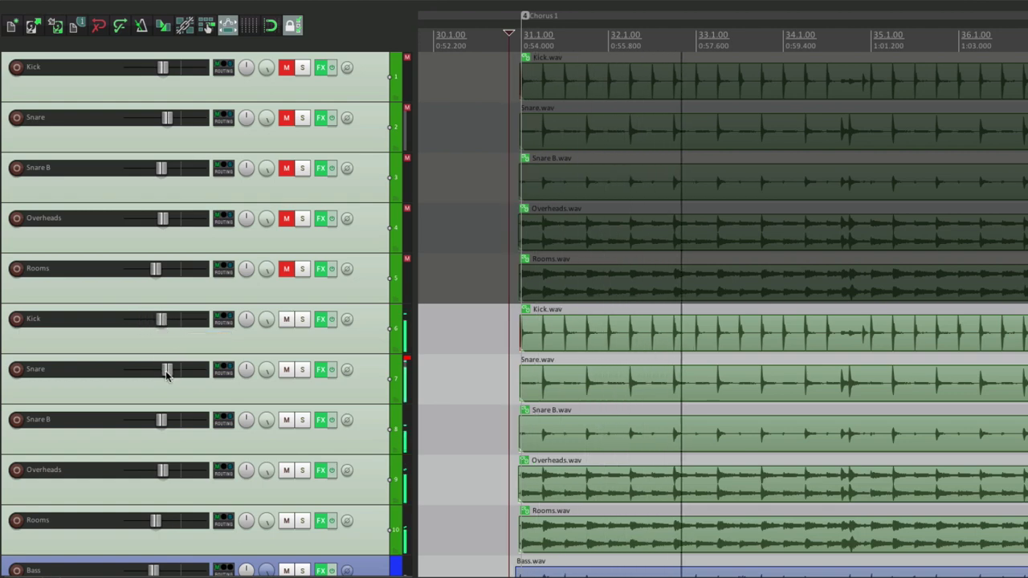
{"action": "left_click_drag", "start_coordinate": [167, 374], "coordinate": [163, 372]}
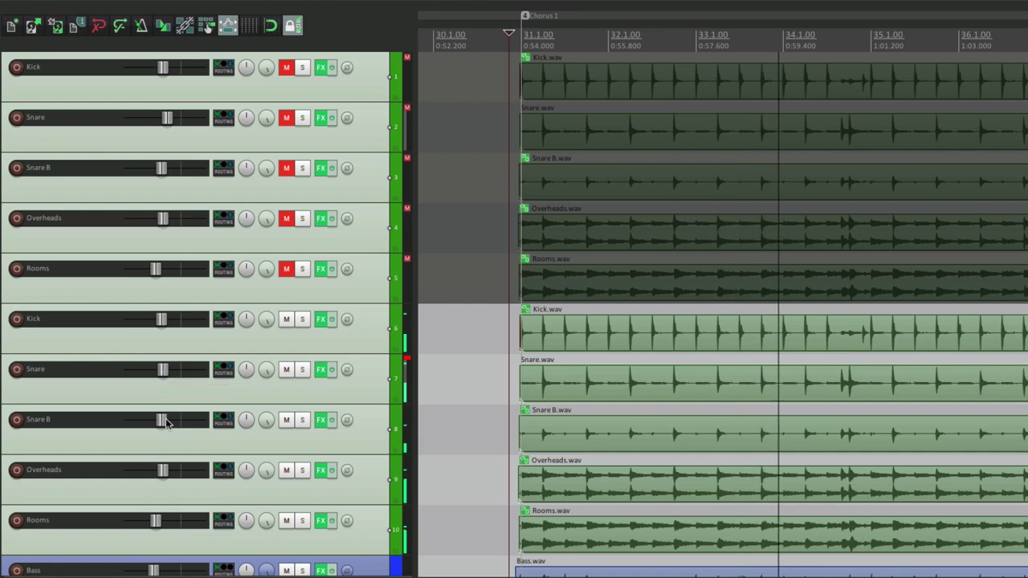
{"action": "left_click_drag", "start_coordinate": [166, 423], "coordinate": [160, 427]}
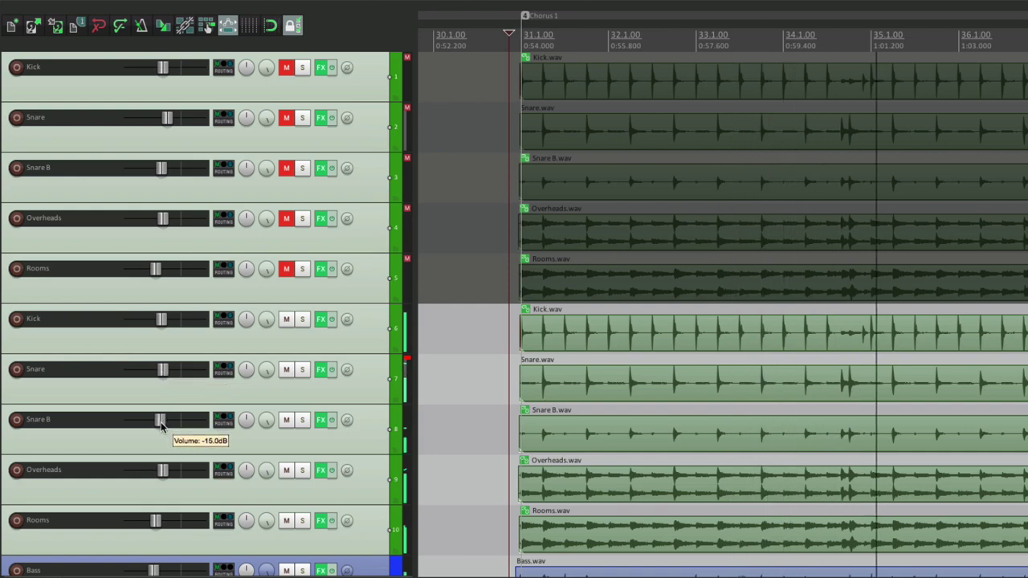
Step: Swap mutes to the original drums and nudge their Kick and Snare volumes up
{"action": "key", "text": "F5"}
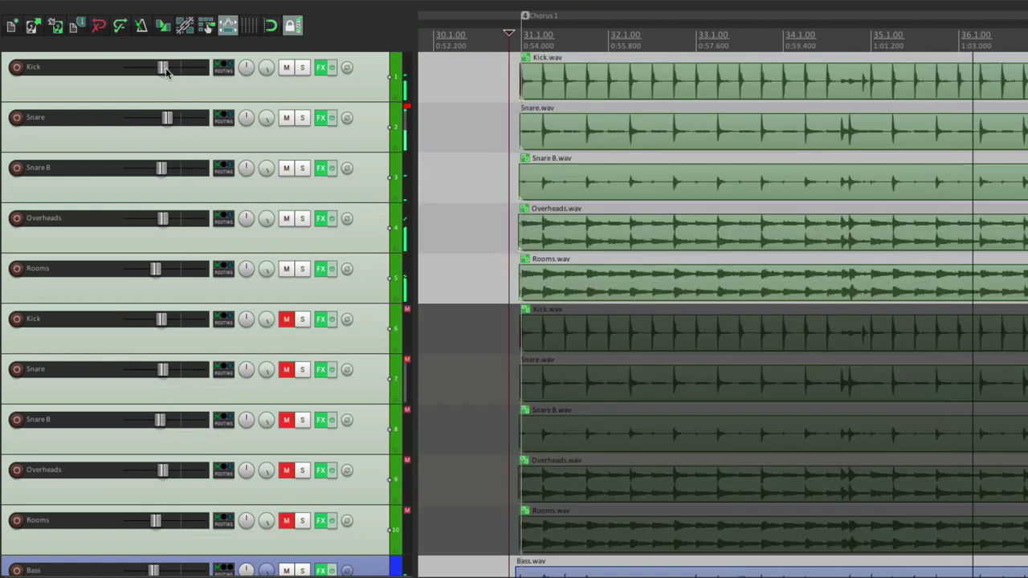
{"action": "left_click_drag", "start_coordinate": [166, 67], "coordinate": [167, 68]}
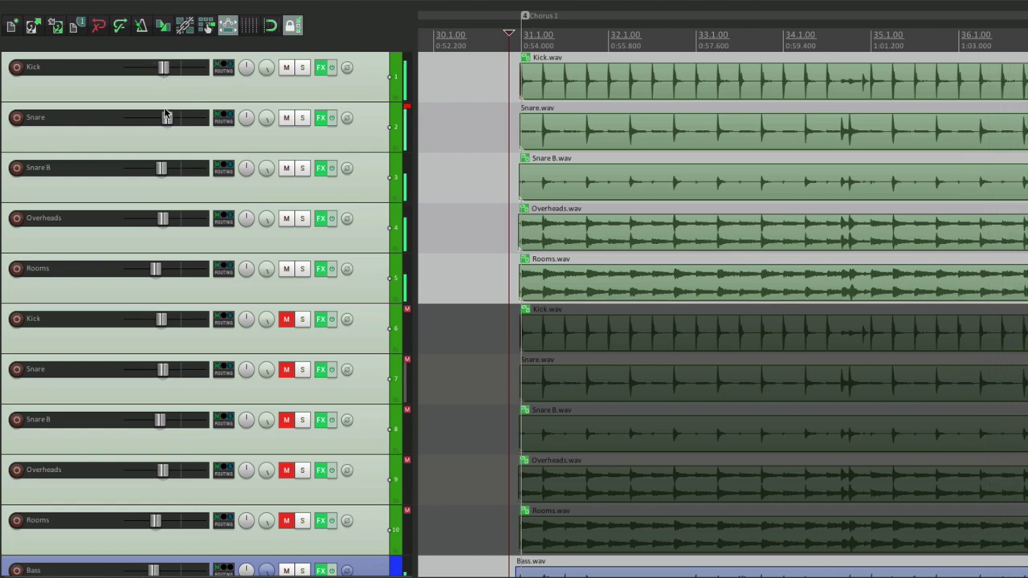
{"action": "left_click_drag", "start_coordinate": [165, 115], "coordinate": [167, 118]}
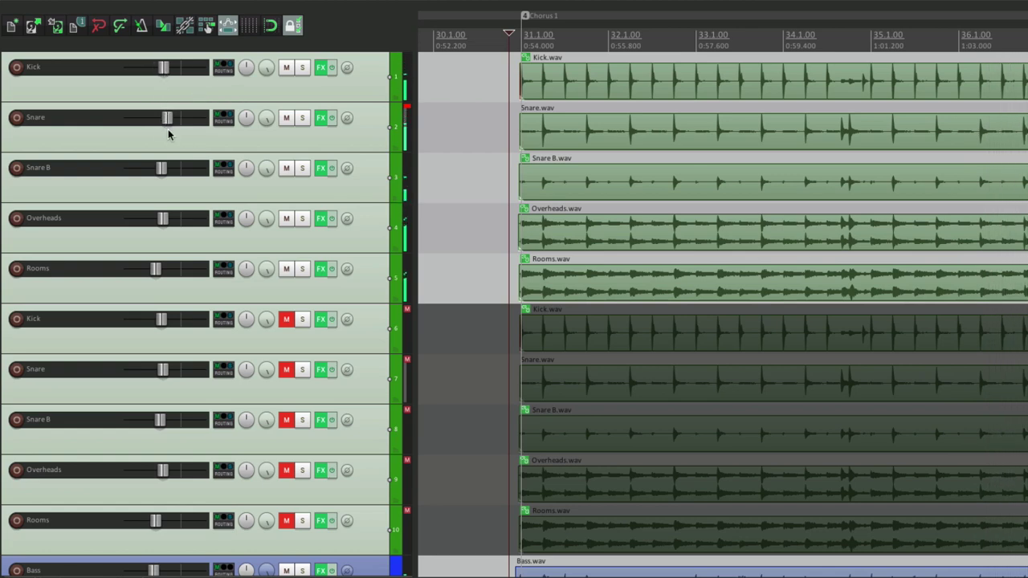